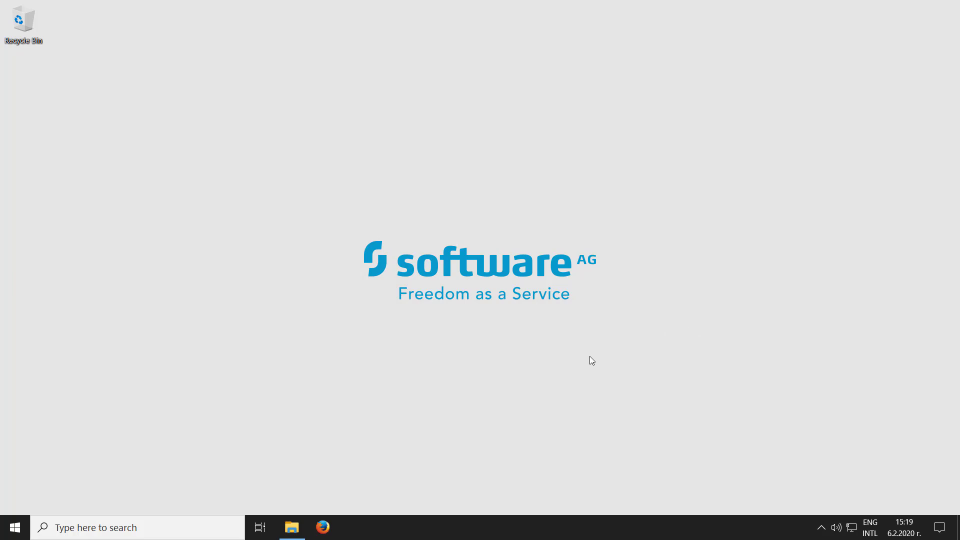
- Check the Certificates folder for keystore files, then load the Command Central address in Firefox
{"action": "left_click", "coordinate": [290, 529]}
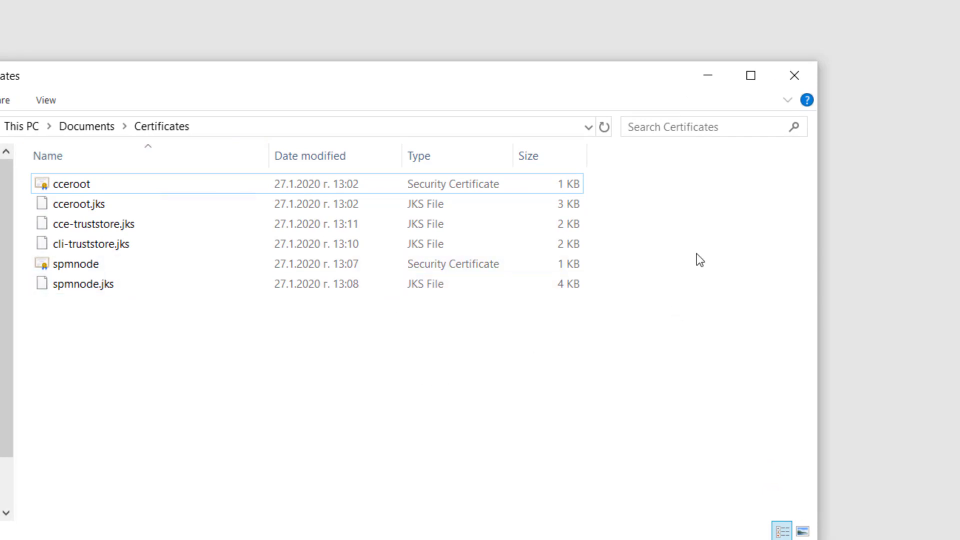
{"action": "left_click", "coordinate": [708, 80]}
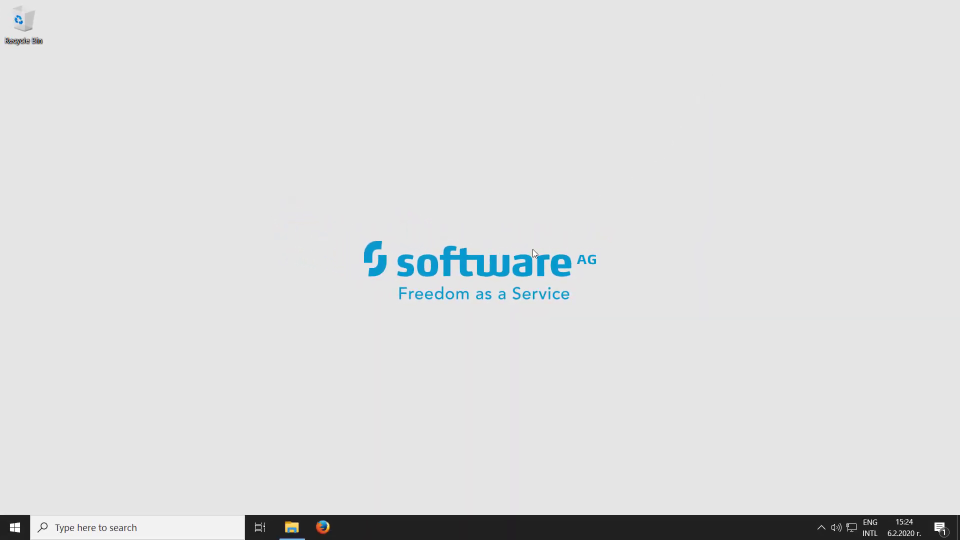
{"action": "left_click", "coordinate": [323, 527]}
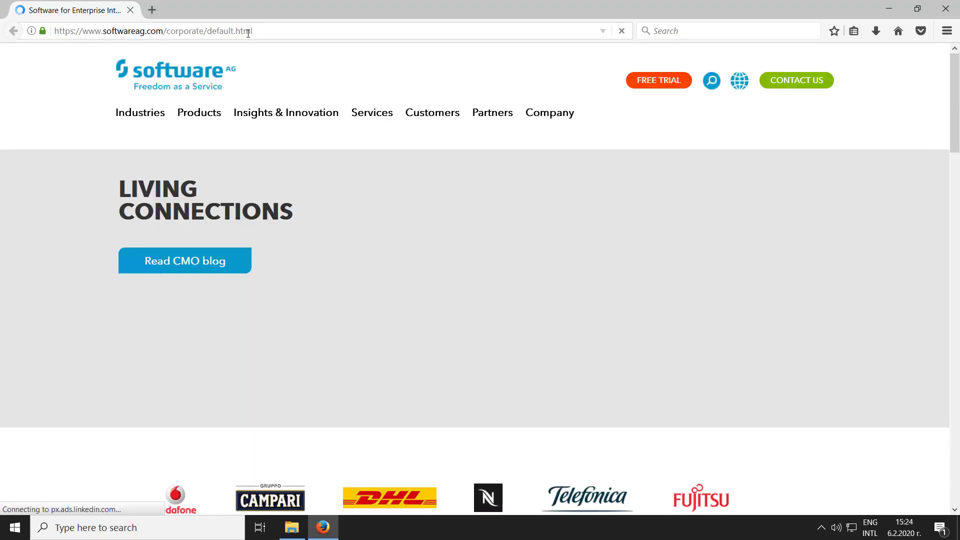
{"action": "left_click", "coordinate": [250, 31]}
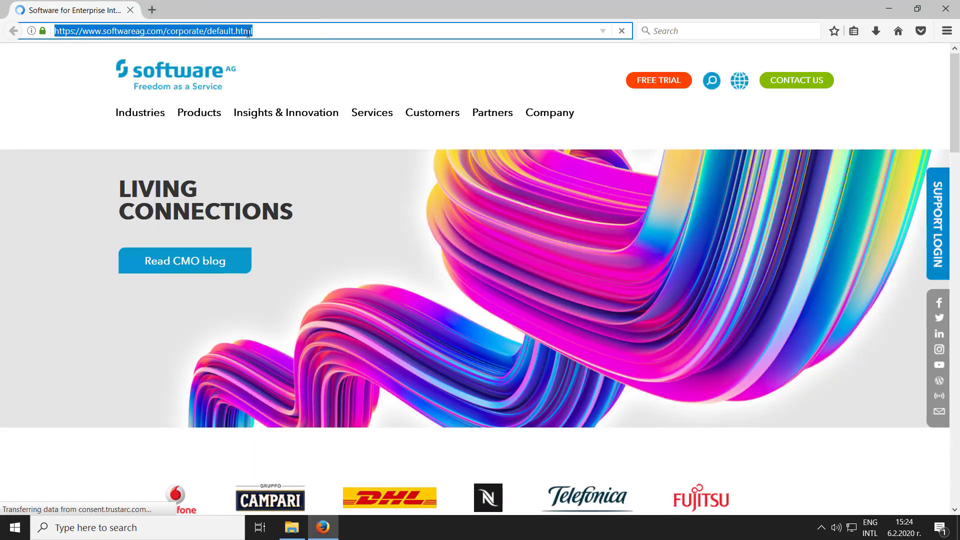
{"action": "type", "text": "vmb"}
{"action": "key", "text": "Return"}
- Log in as Administrator and open the Local installation from the Installations list
{"action": "key", "text": "Down"}
{"action": "key", "text": "Return"}
{"action": "key", "text": "Tab"}
{"action": "key", "text": "Return"}
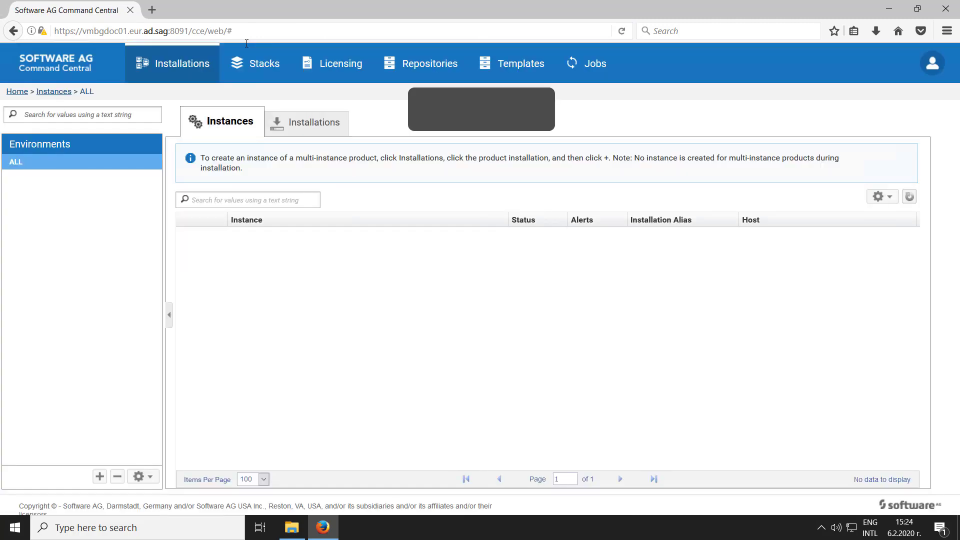
{"action": "left_click", "coordinate": [308, 129]}
{"action": "left_click", "coordinate": [211, 242]}
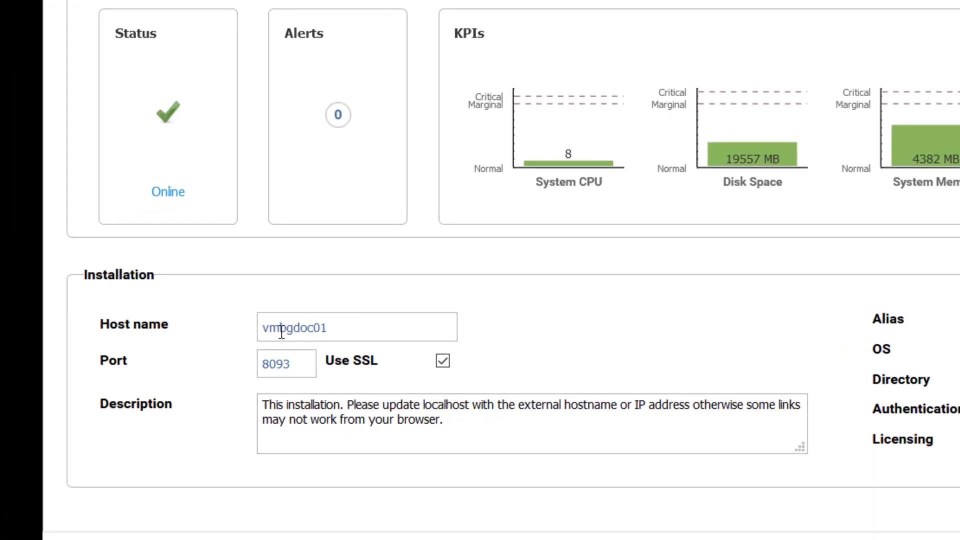
- Change the Local installation's port from 8093 to 8092 and turn Use SSL off
{"action": "left_click", "coordinate": [302, 364]}
{"action": "key", "text": "BackSpace"}
{"action": "type", "text": "2"}
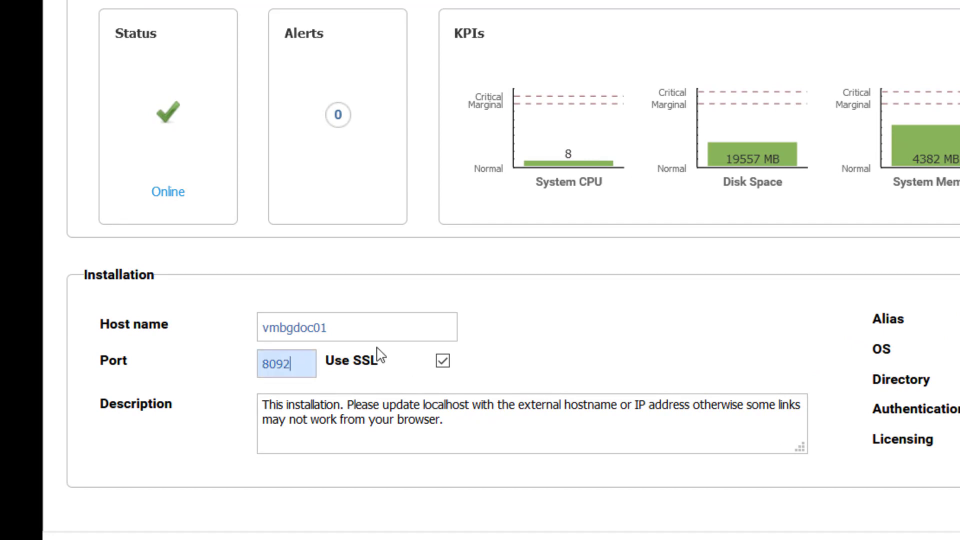
{"action": "left_click", "coordinate": [443, 362]}
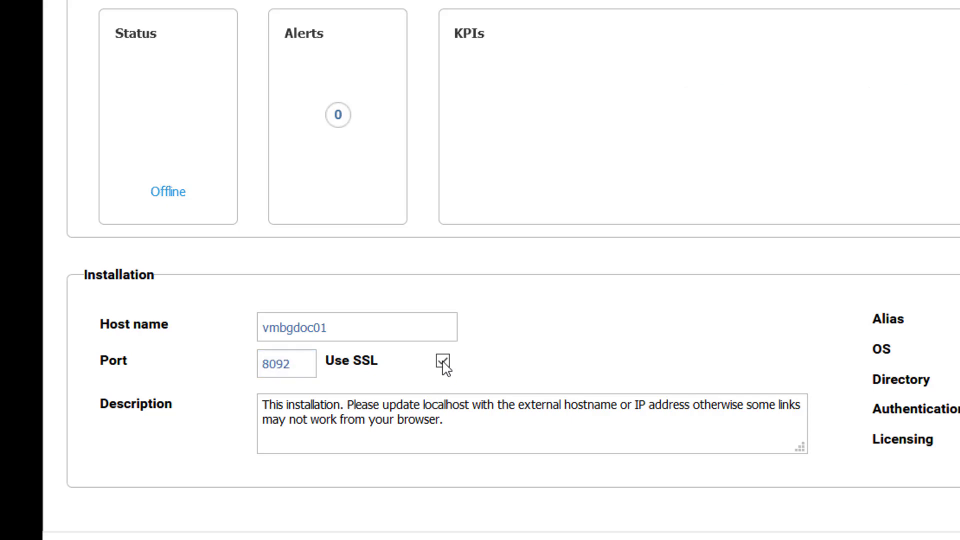
{"action": "left_click", "coordinate": [443, 362]}
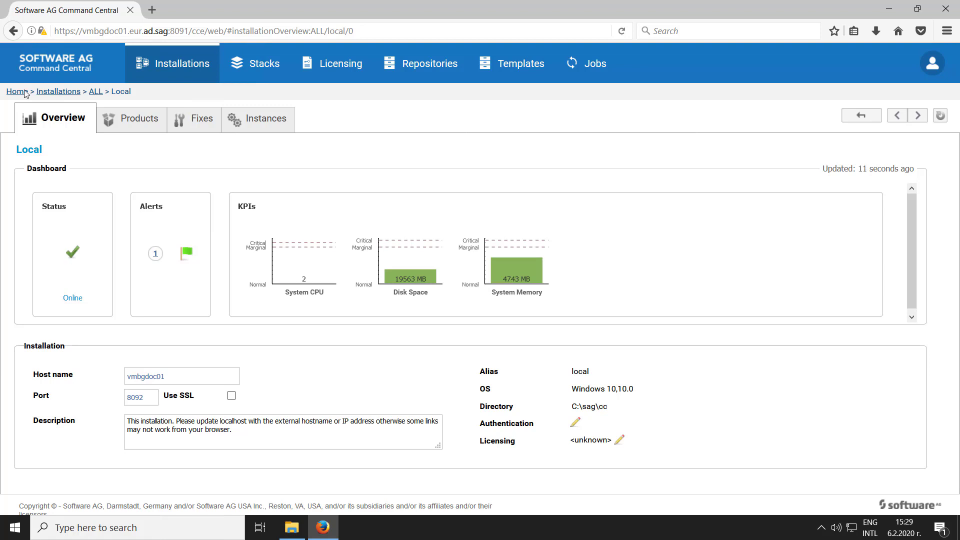
{"action": "left_click", "coordinate": [43, 31]}
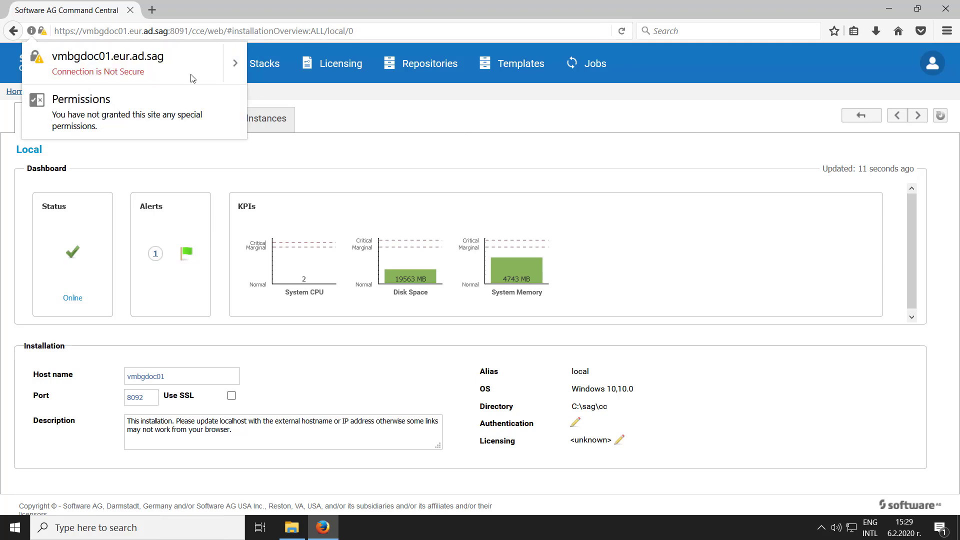
{"action": "left_click", "coordinate": [235, 63]}
{"action": "left_click", "coordinate": [188, 154]}
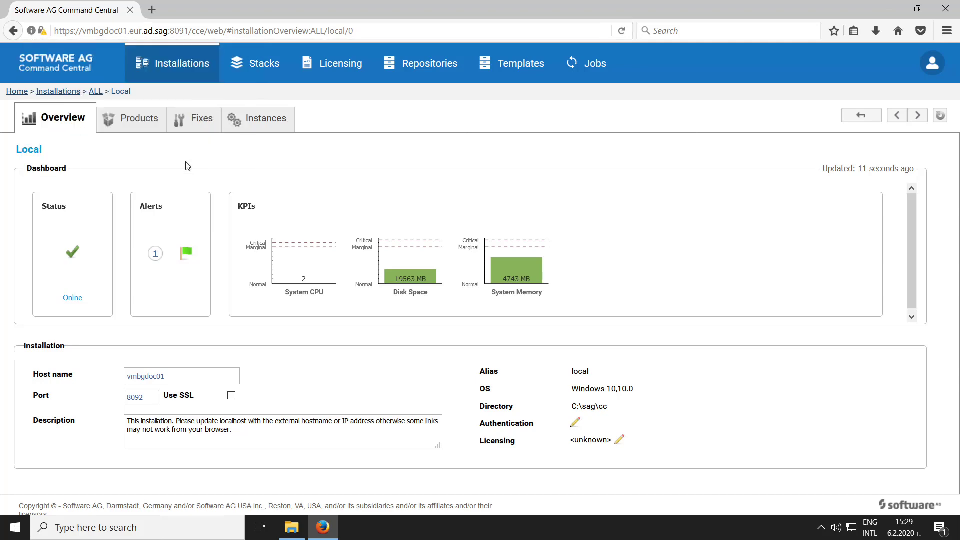
{"action": "left_click", "coordinate": [377, 257]}
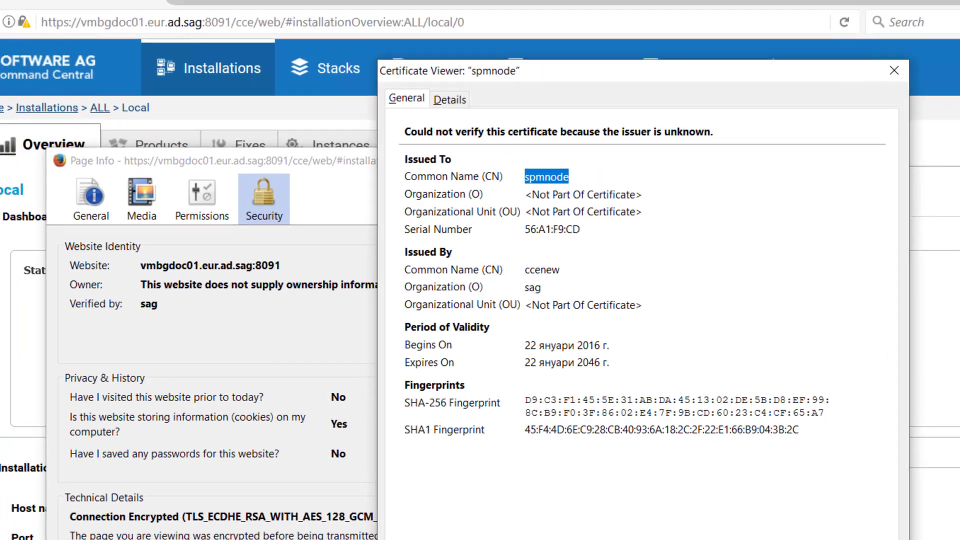
{"action": "left_click", "coordinate": [699, 502]}
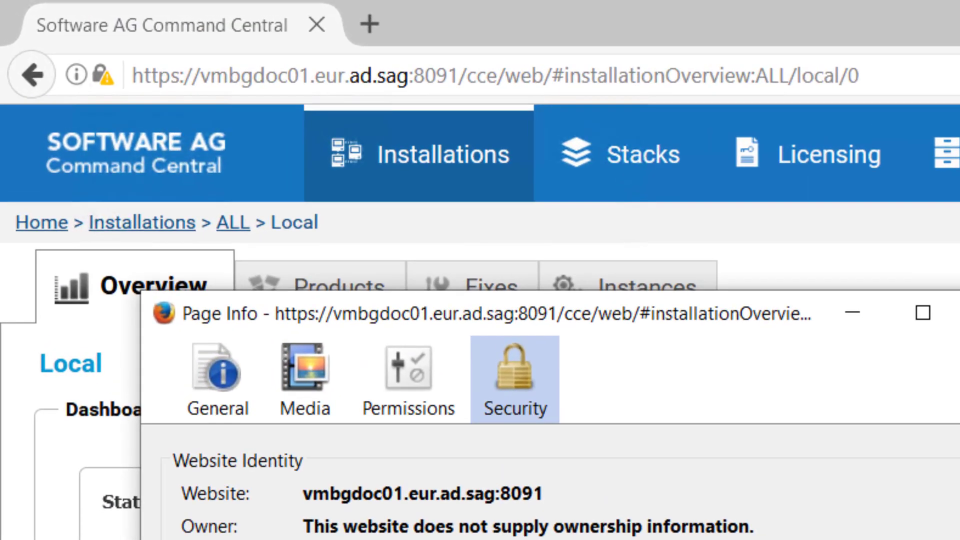
{"action": "key", "text": "Escape"}
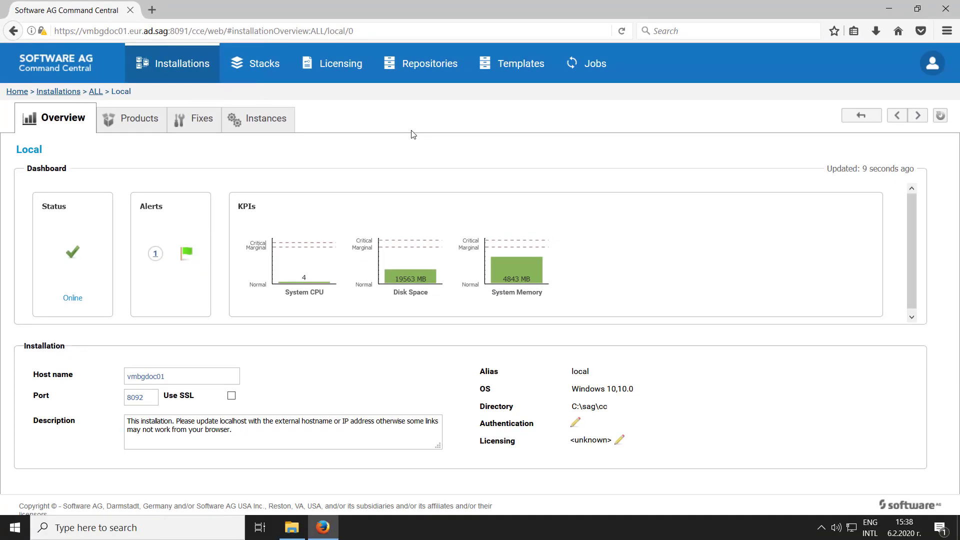
- Open the Local installation's CCE instance and switch its configuration view to Ports
{"action": "left_click", "coordinate": [275, 122]}
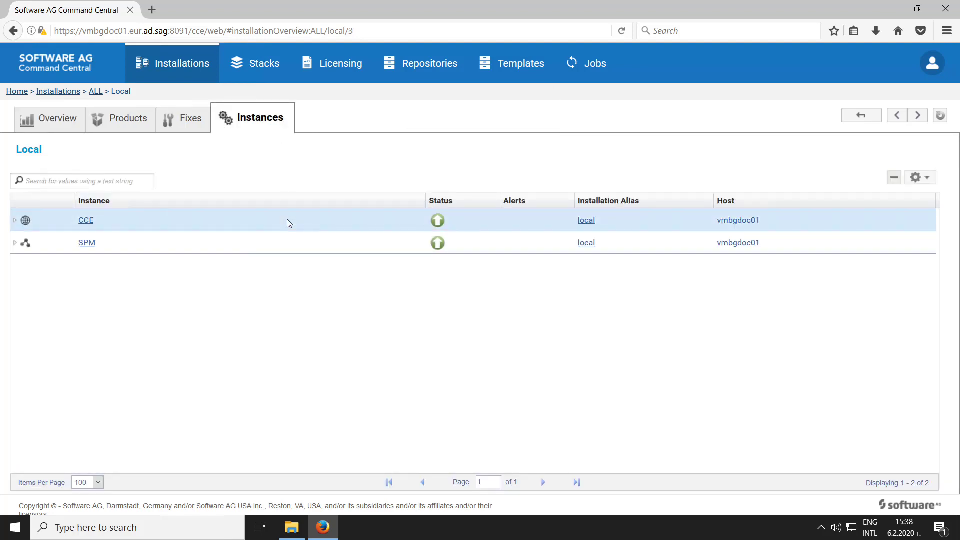
{"action": "left_click", "coordinate": [86, 222]}
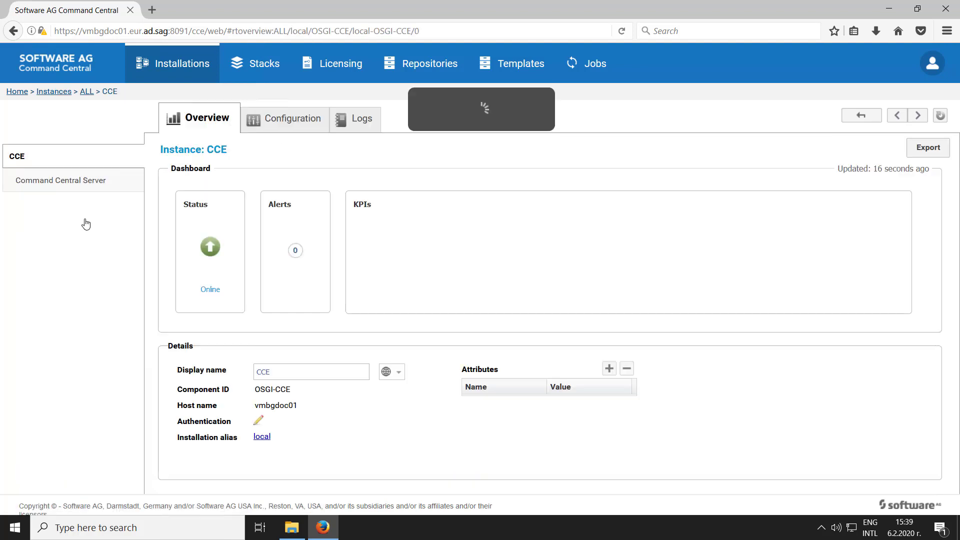
{"action": "left_click", "coordinate": [281, 127]}
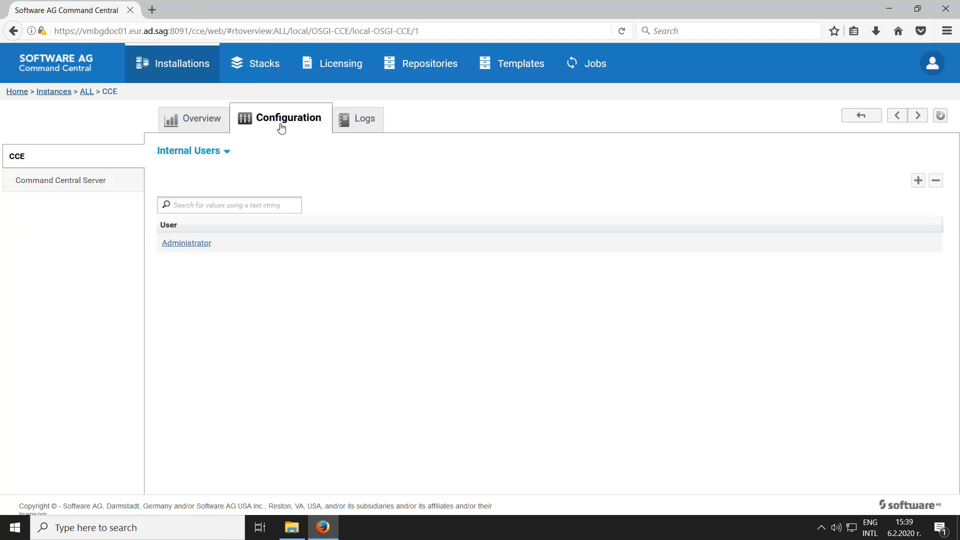
{"action": "left_click", "coordinate": [206, 151]}
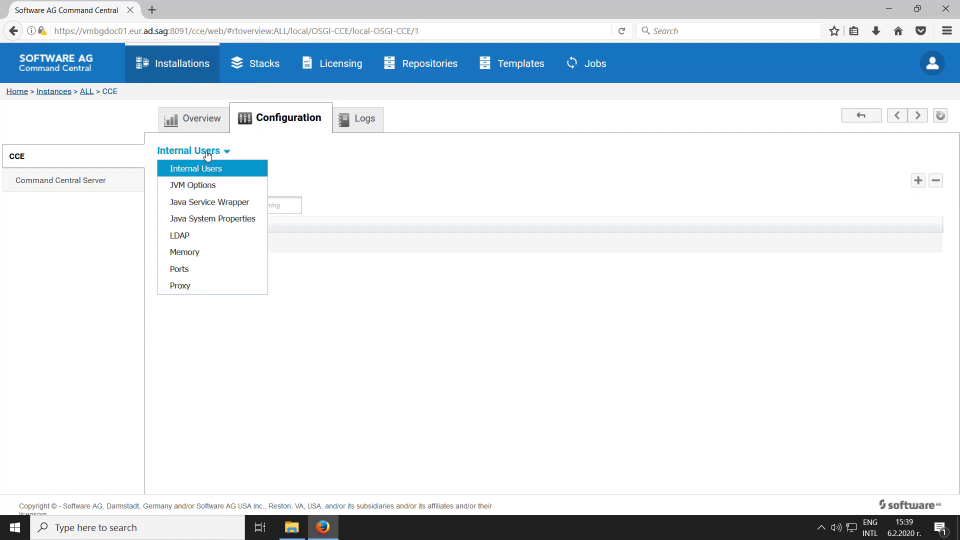
{"action": "left_click", "coordinate": [193, 274]}
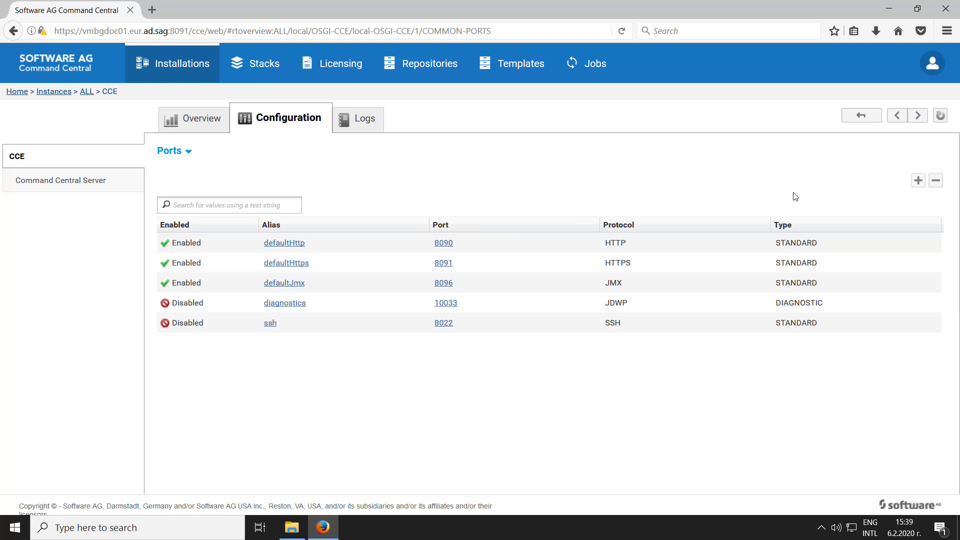
- Create a new enabled HTTPS port with alias CustomHTTPsPort on port number 8191
{"action": "left_click", "coordinate": [918, 181]}
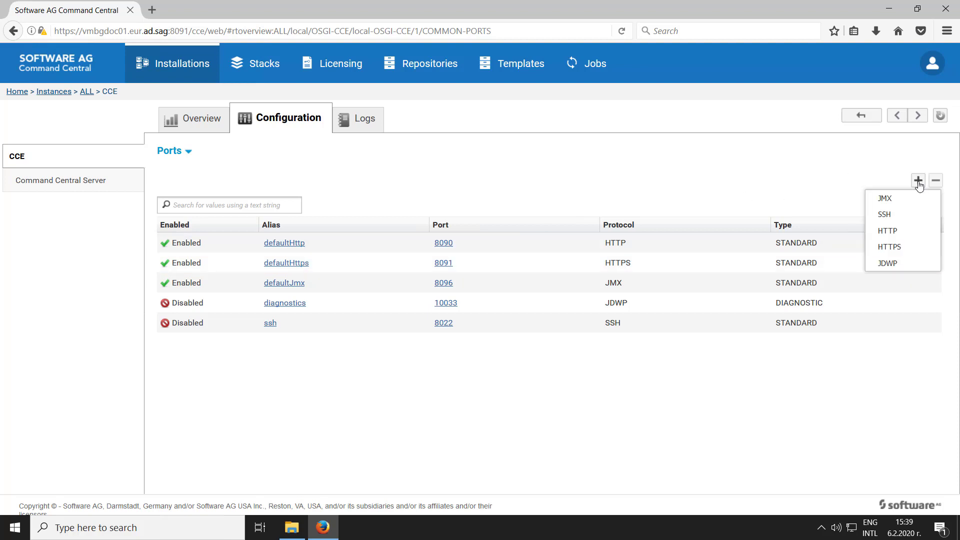
{"action": "left_click", "coordinate": [889, 247]}
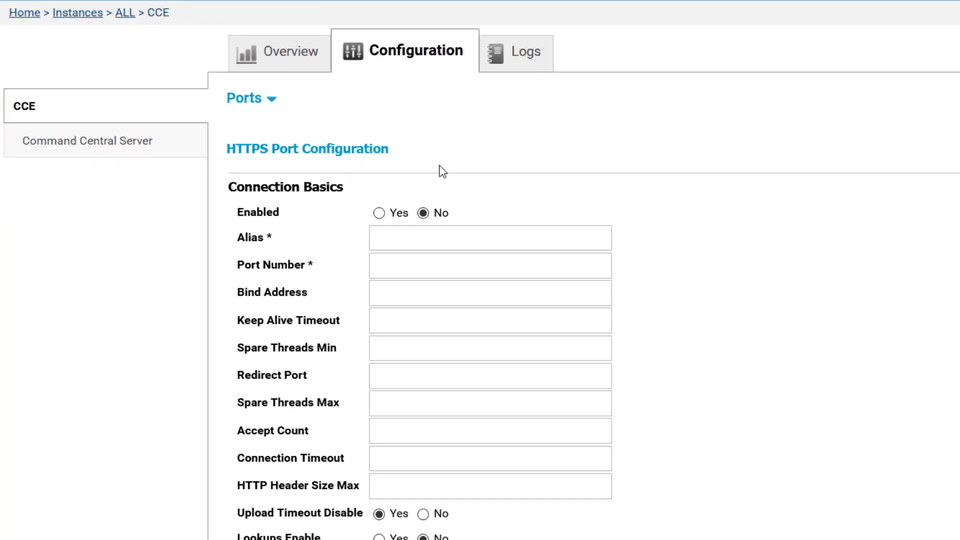
{"action": "left_click", "coordinate": [433, 205]}
{"action": "left_click", "coordinate": [439, 234]}
{"action": "type", "text": "CustomHT"}
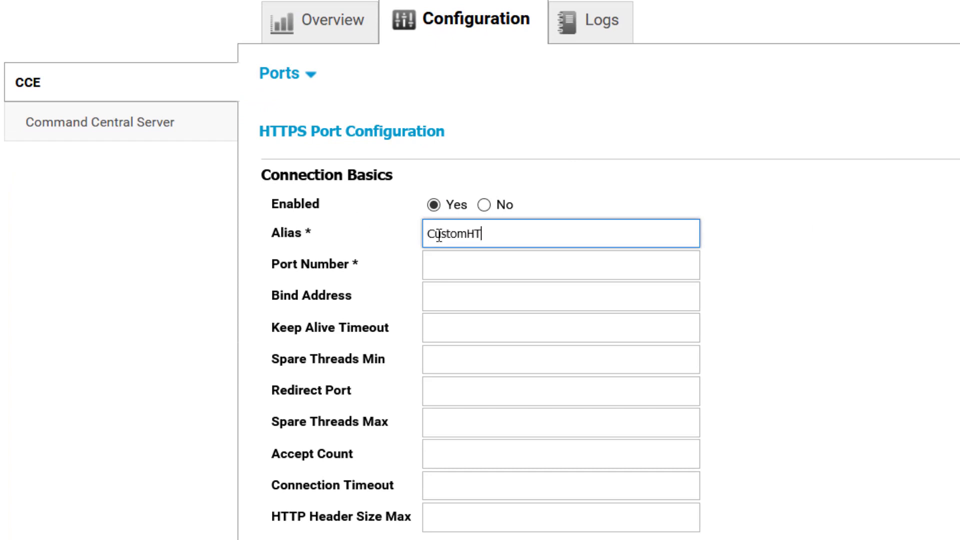
{"action": "type", "text": "TPsPort"}
{"action": "left_click", "coordinate": [469, 264]}
{"action": "type", "text": "819"}
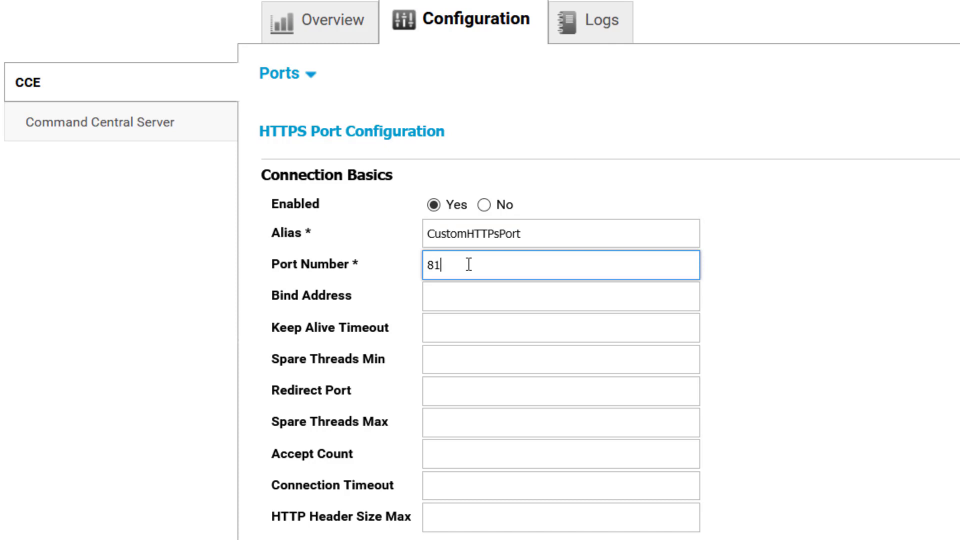
{"action": "type", "text": "1"}
- Set key alias cceroot, the cceroot.jks keystore location and the keystore password, then save
{"action": "scroll", "coordinate": [560, 269], "scroll_direction": "down", "scroll_amount": 8}
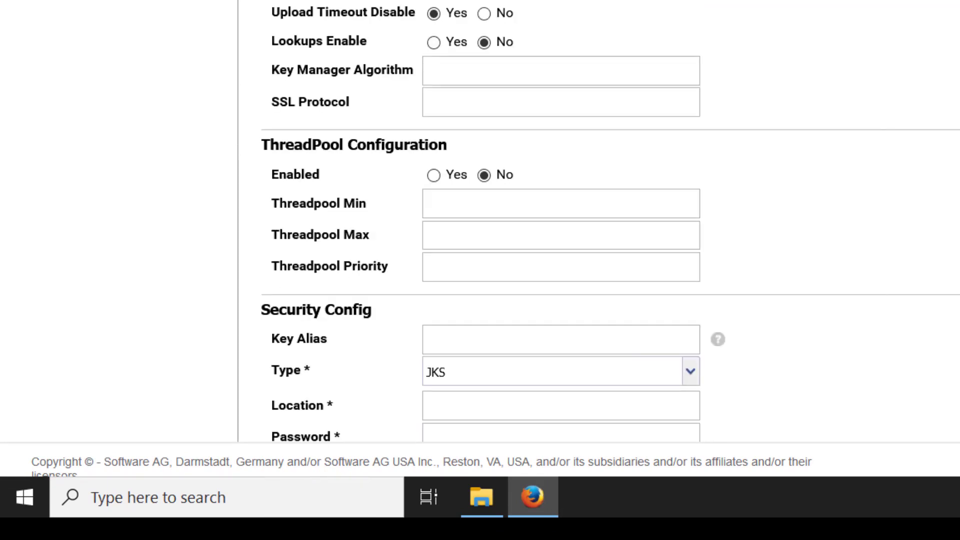
{"action": "left_click", "coordinate": [643, 340]}
{"action": "type", "text": "cceroot"}
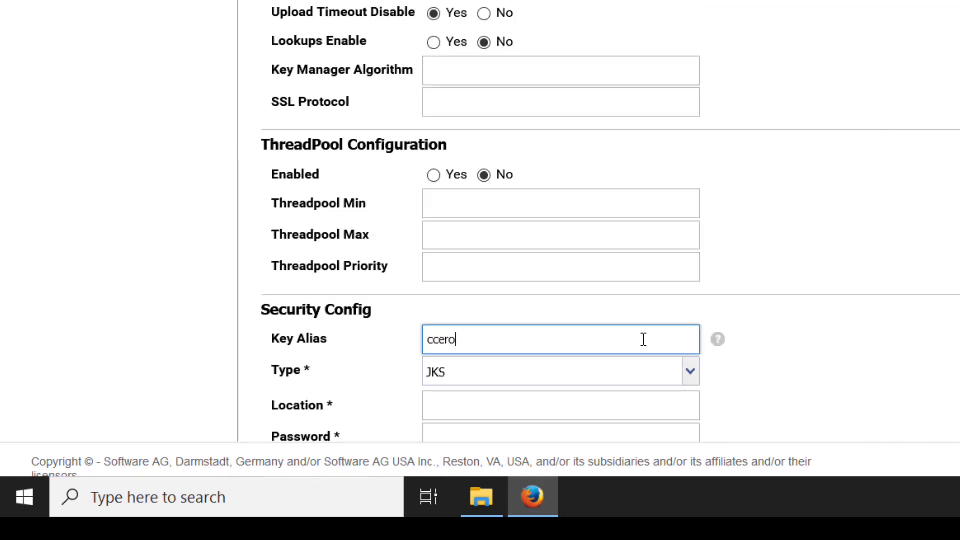
{"action": "key", "text": "Tab"}
{"action": "key", "text": "Tab"}
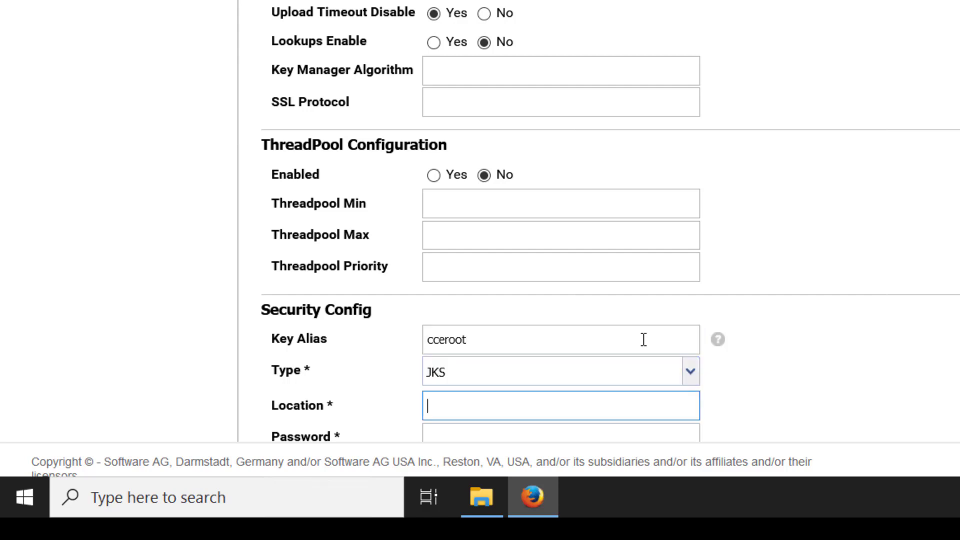
{"action": "type", "text": "C:\\Users\\vmtest\\Documents\\Certificates\\cceroot.jks"}
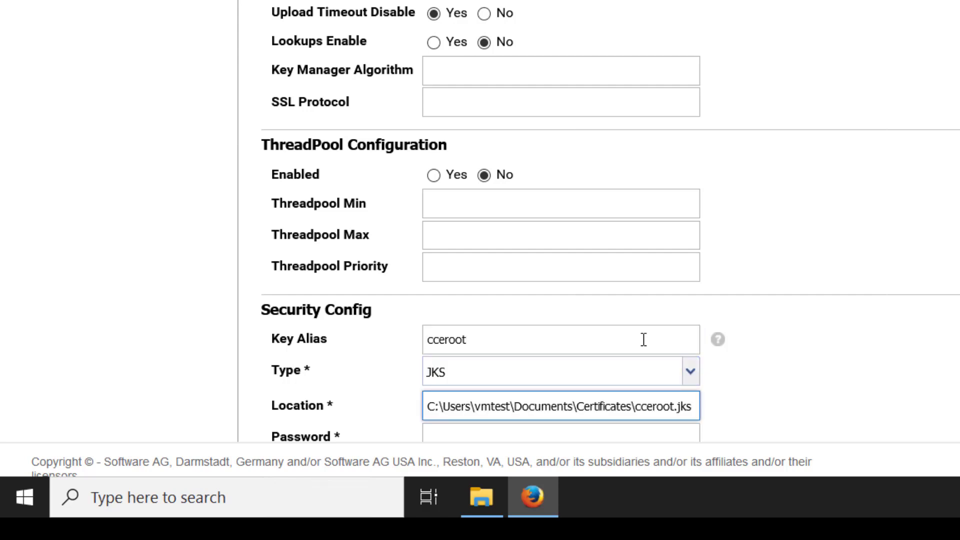
{"action": "key", "text": "Tab"}
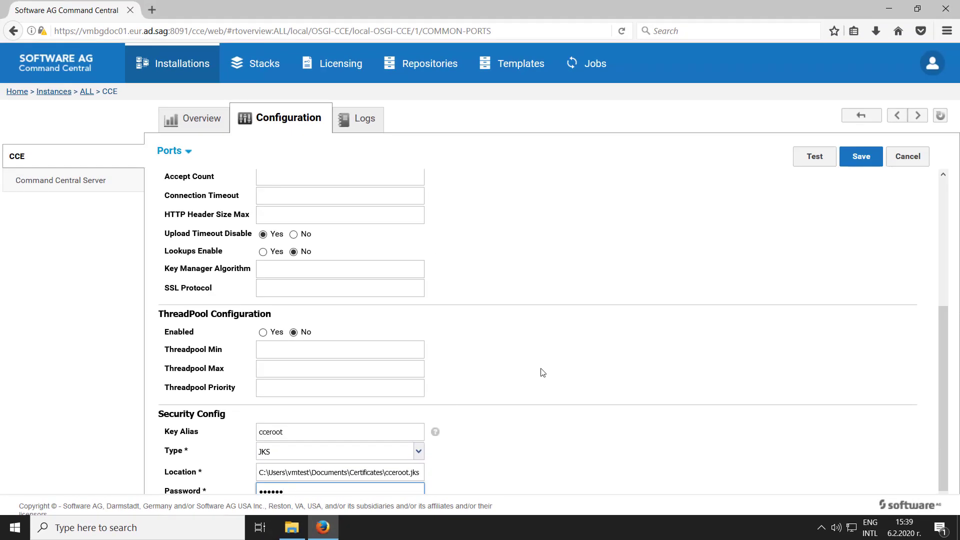
{"action": "left_click", "coordinate": [867, 157]}
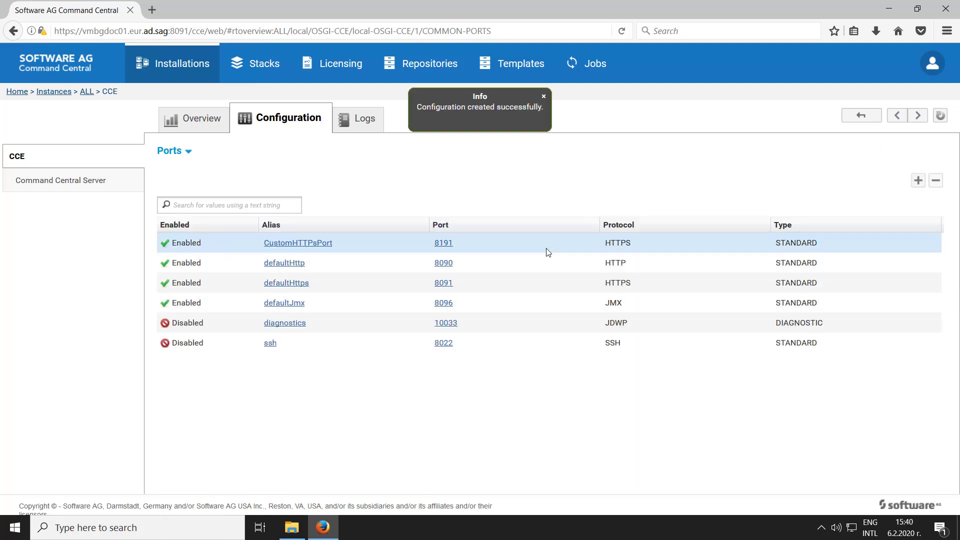
{"action": "key", "text": "ctrl+t"}
- Load the Command Central address with port 8191 in the new tab
{"action": "type", "text": "vmb"}
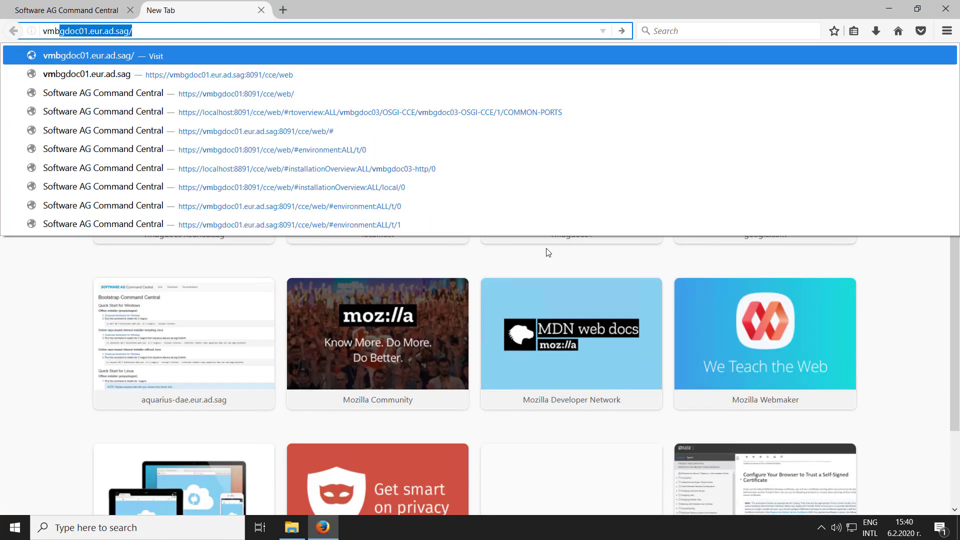
{"action": "key", "text": "Down"}
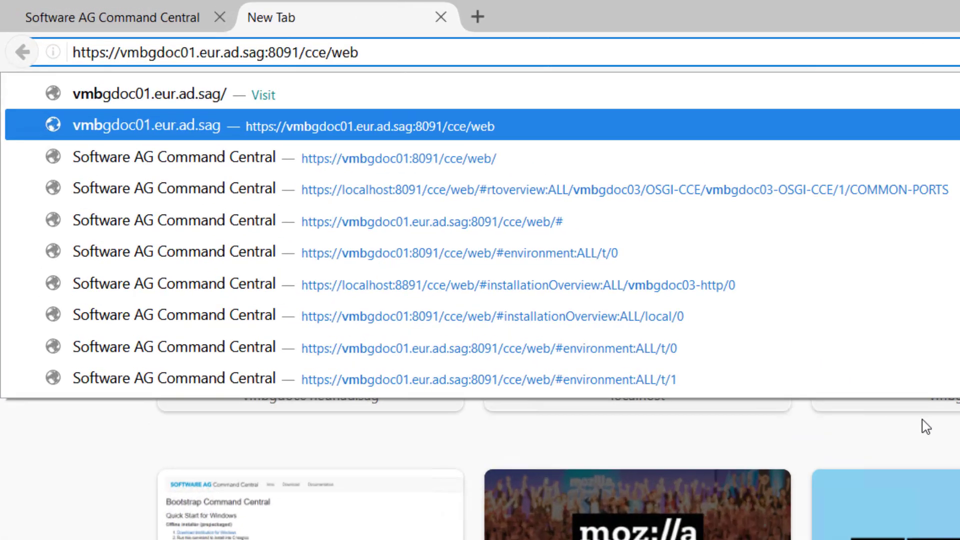
{"action": "key", "text": "Left"}
{"action": "key", "text": "Left"}
{"action": "key", "text": "Left"}
{"action": "key", "text": "Left"}
{"action": "key", "text": "Left"}
{"action": "key", "text": "Left"}
{"action": "key", "text": "Left"}
{"action": "key", "text": "Left"}
{"action": "key", "text": "Left"}
{"action": "key", "text": "Left"}
{"action": "key", "text": "shift+Left"}
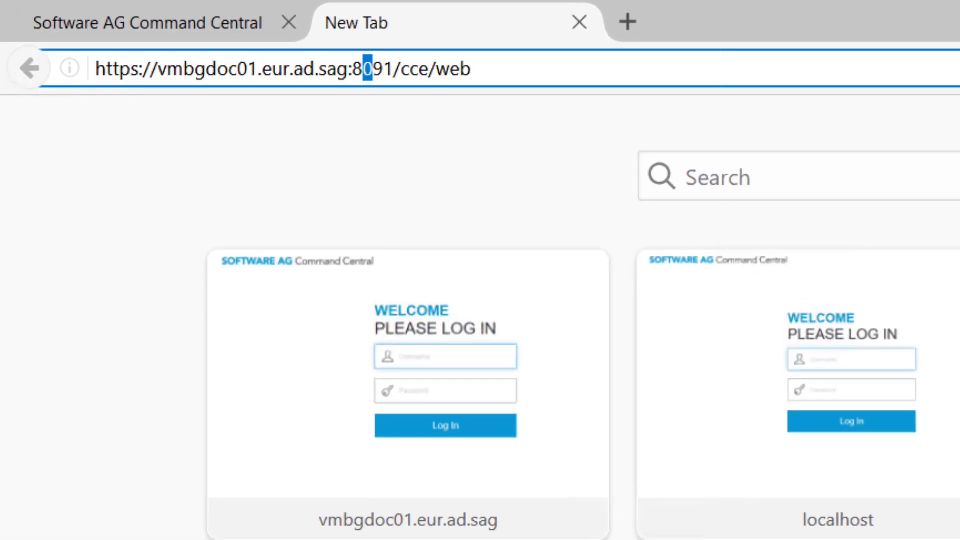
{"action": "type", "text": "1"}
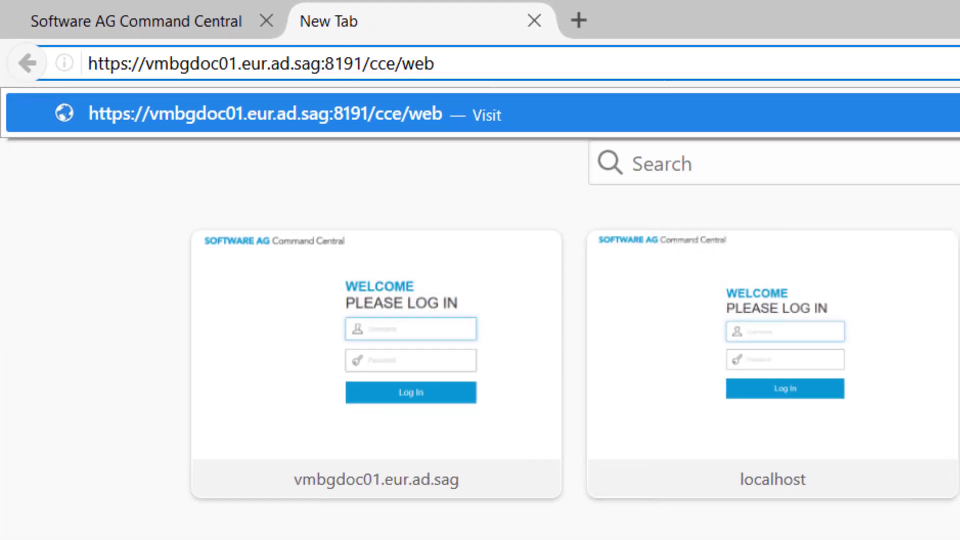
{"action": "key", "text": "Return"}
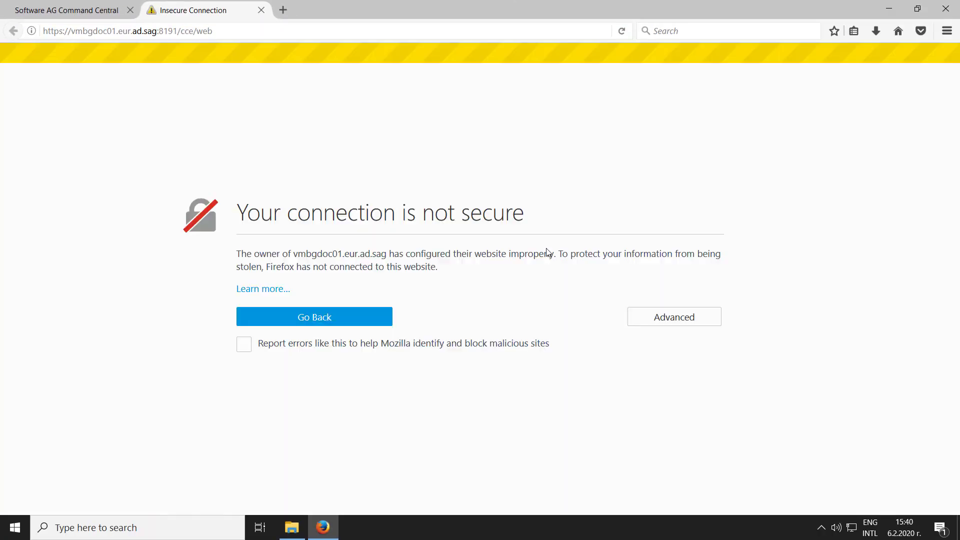
- Add and confirm a security exception for the server's self-signed certificate
{"action": "left_click", "coordinate": [650, 319]}
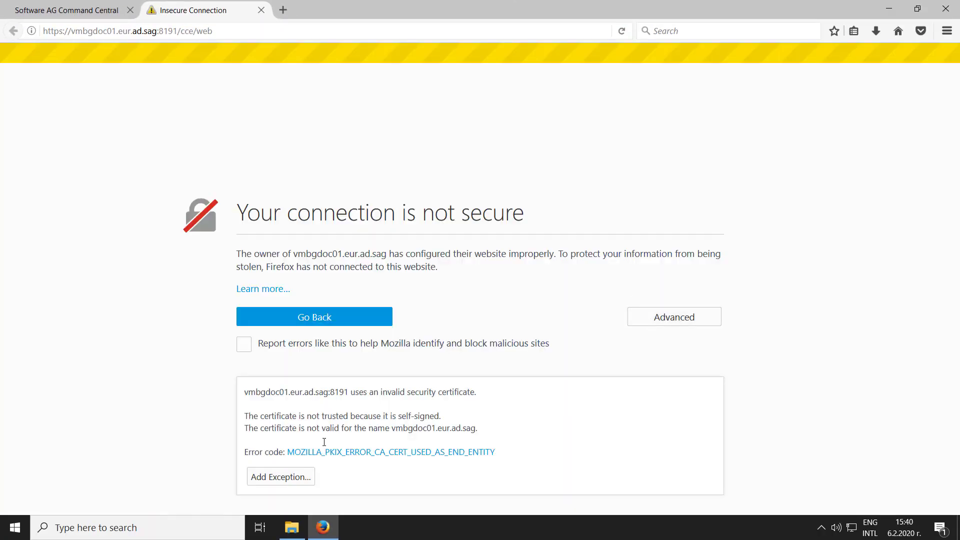
{"action": "left_click", "coordinate": [293, 477]}
{"action": "left_click", "coordinate": [448, 418]}
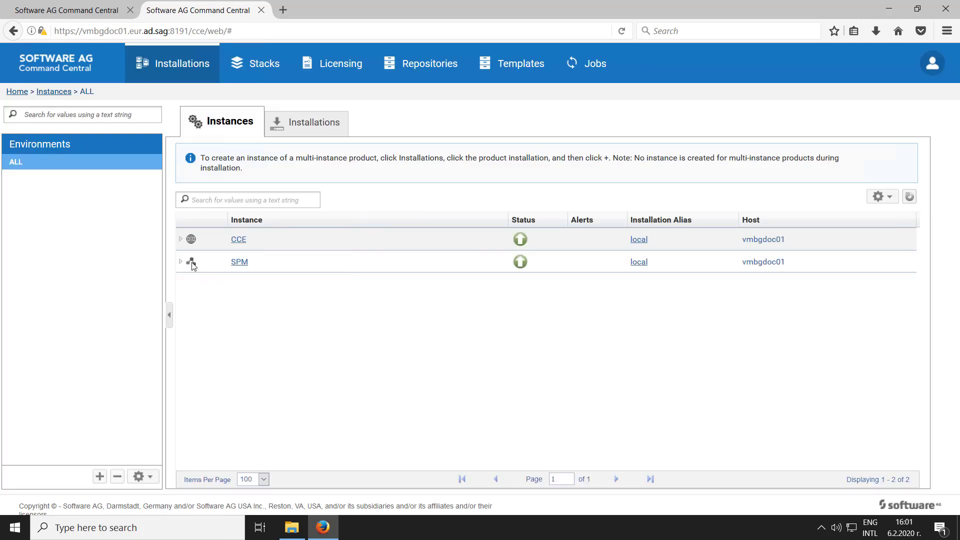
- Inspect the port 8191 certificate issued to vmbgdoc01 through Page Info, then close the viewer
{"action": "left_click", "coordinate": [43, 31]}
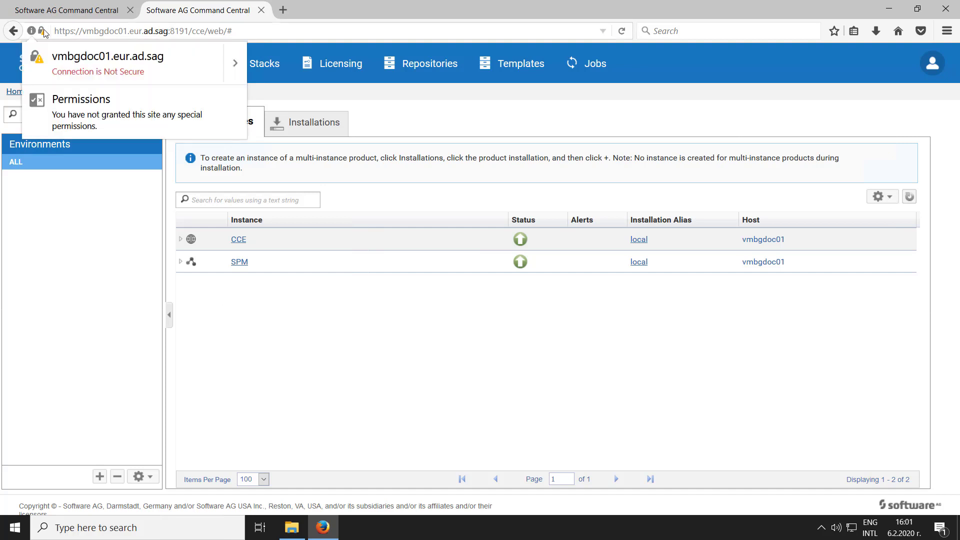
{"action": "left_click", "coordinate": [233, 64]}
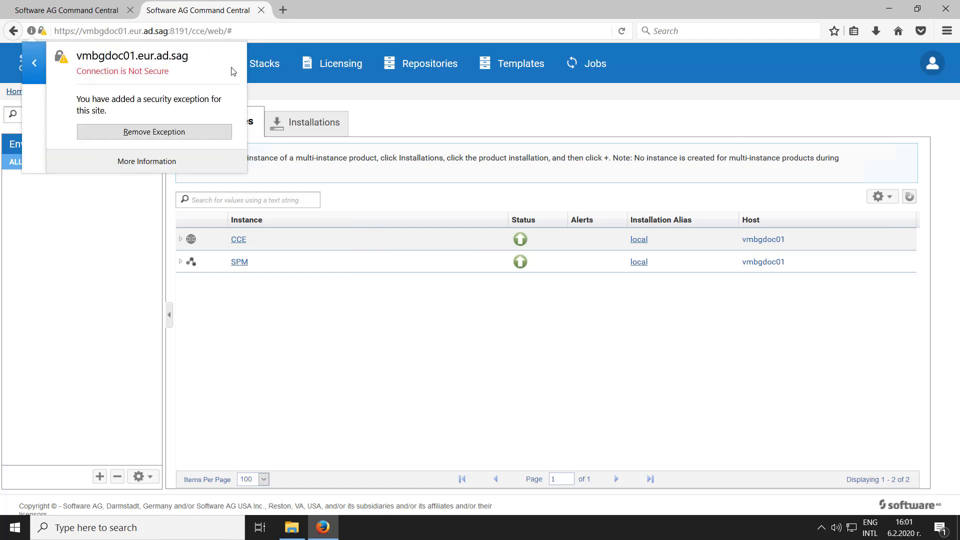
{"action": "left_click", "coordinate": [212, 166]}
{"action": "left_click", "coordinate": [364, 260]}
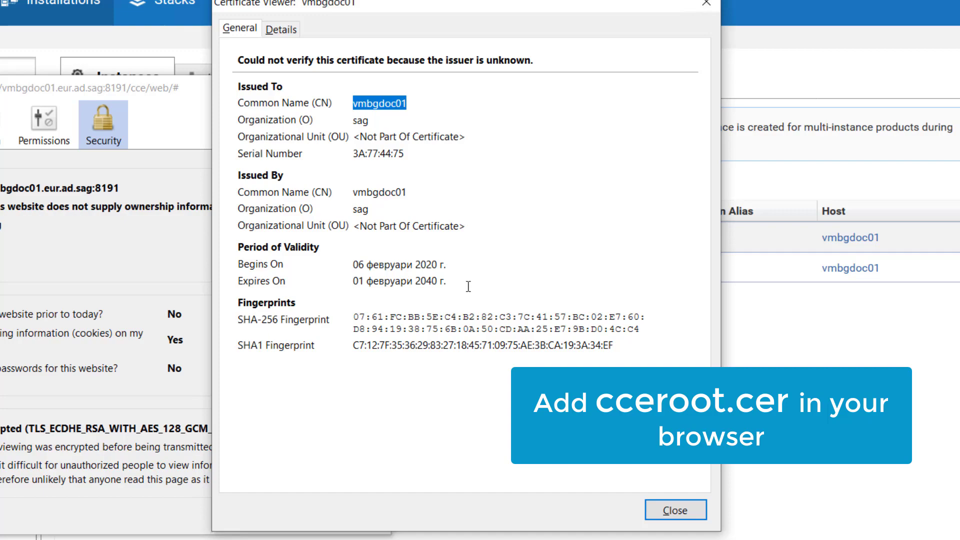
{"action": "left_click", "coordinate": [688, 512]}
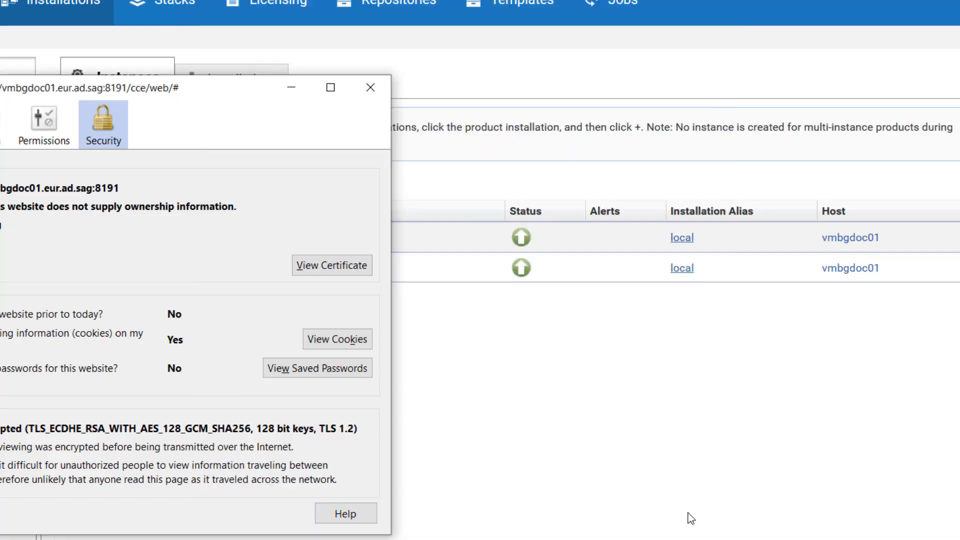
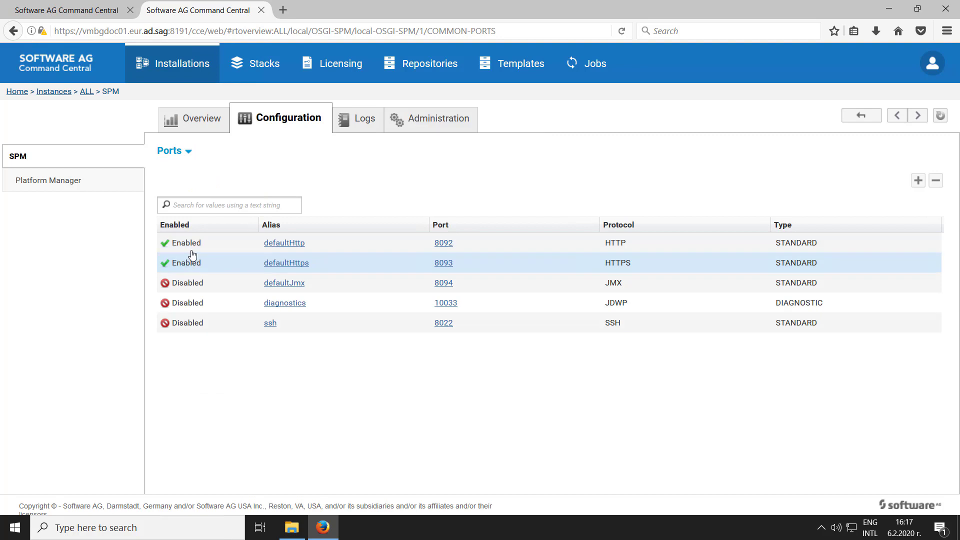
- Point the defaultHttps port's keystore to spmnode.jks, enter a new keystore password, and save
{"action": "left_click", "coordinate": [294, 263]}
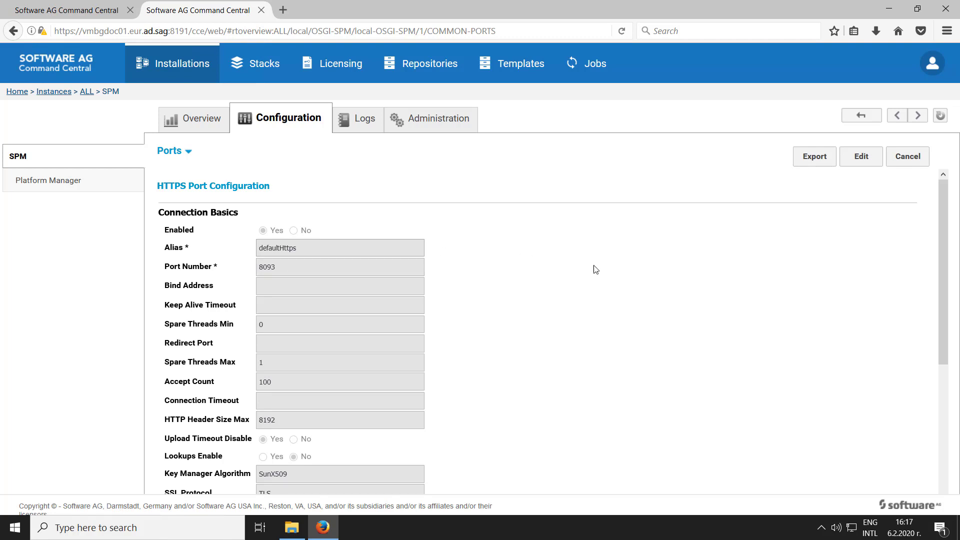
{"action": "left_click", "coordinate": [874, 159]}
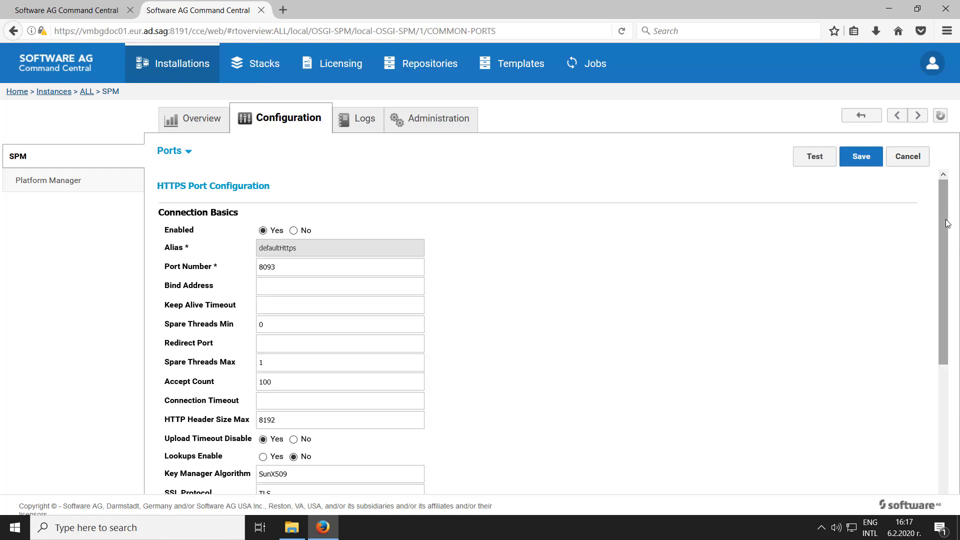
{"action": "scroll", "coordinate": [947, 215], "scroll_direction": "down", "scroll_amount": 5}
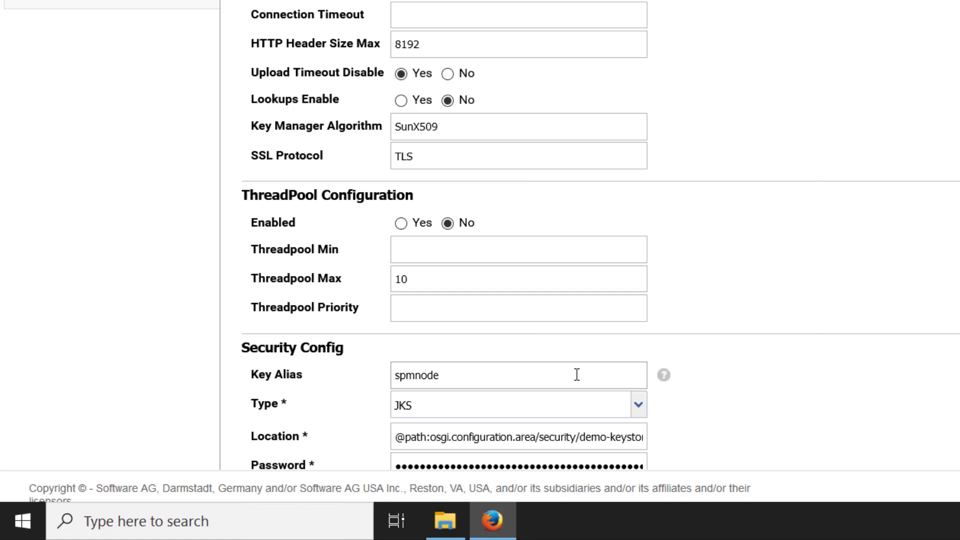
{"action": "double_click", "coordinate": [546, 447]}
{"action": "key", "text": "ctrl+a"}
{"action": "type", "text": "C:\\Users\\vmtest\\Documents\\Certificates\\spmnode.jks"}
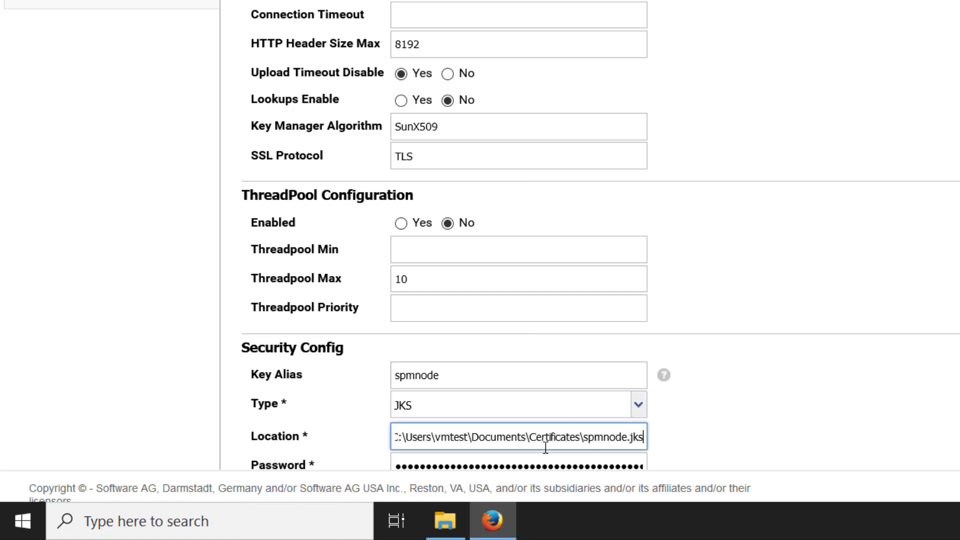
{"action": "key", "text": "Tab"}
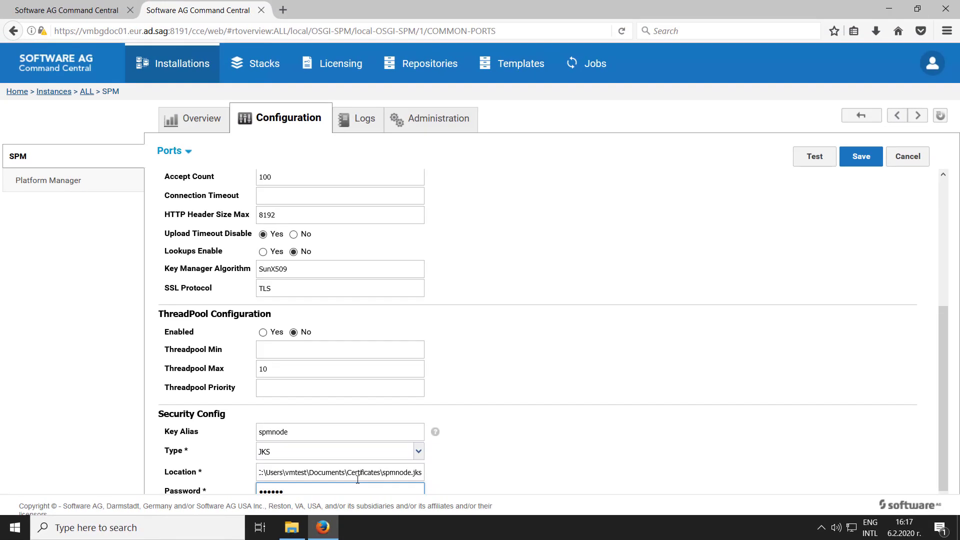
{"action": "left_click", "coordinate": [859, 158]}
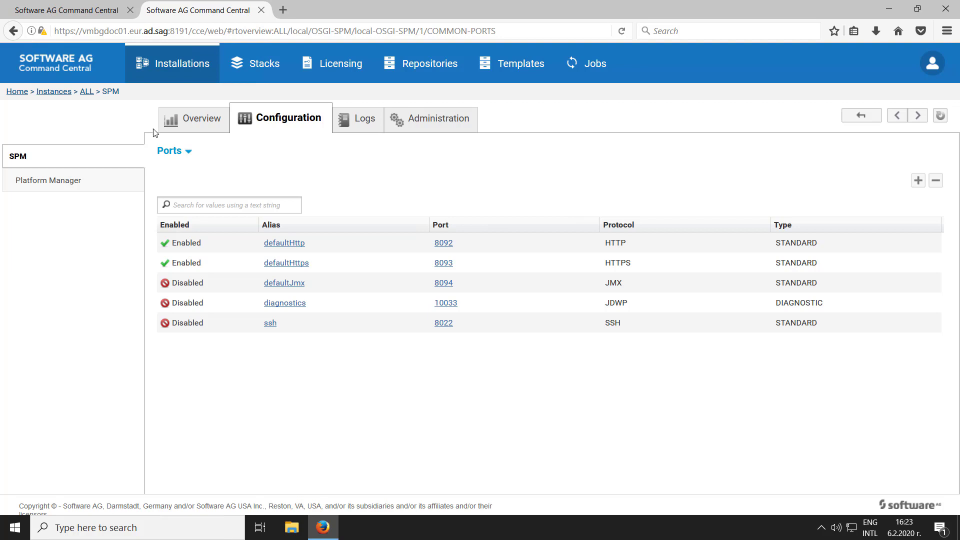
- Go to the CCE Command Central Server's General Properties Outbound SSL Connection Settings
{"action": "left_click", "coordinate": [87, 92]}
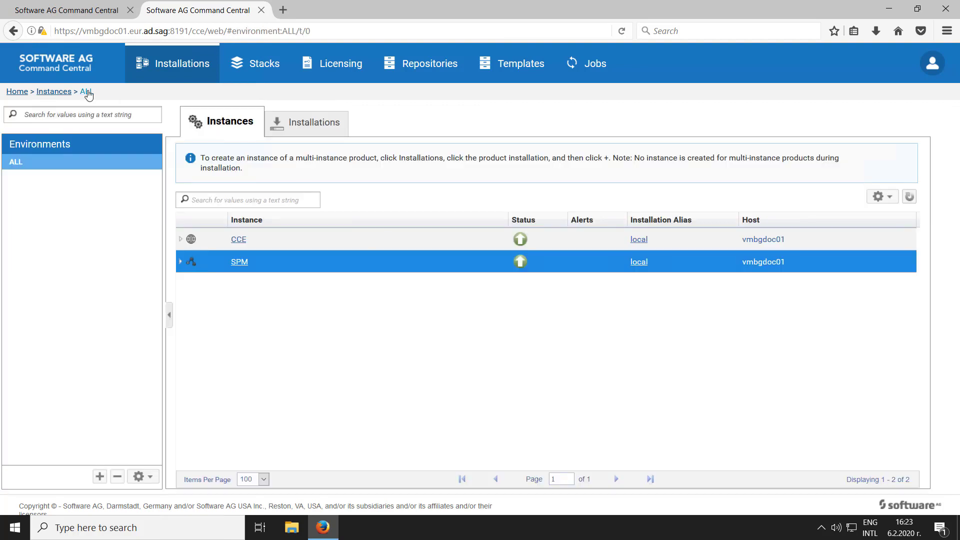
{"action": "left_click", "coordinate": [238, 240]}
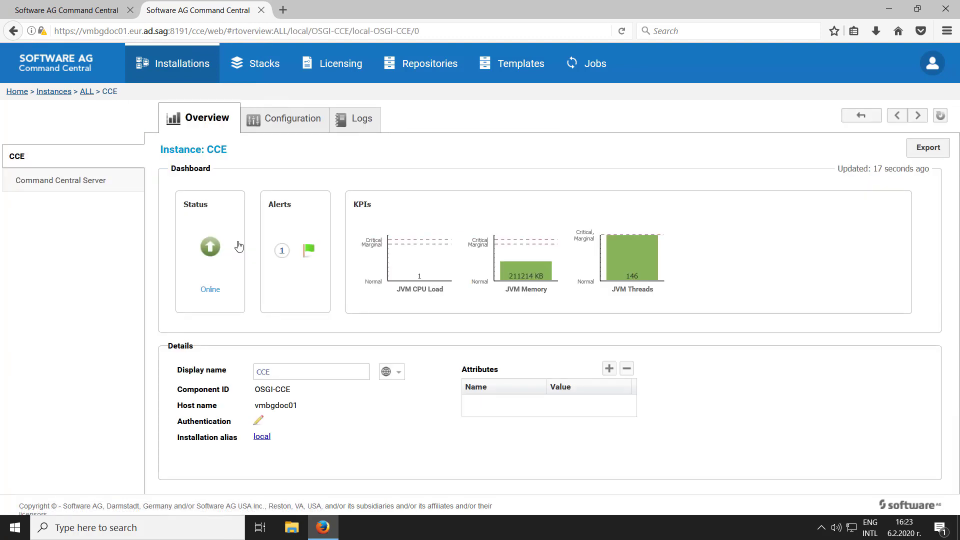
{"action": "left_click", "coordinate": [115, 189]}
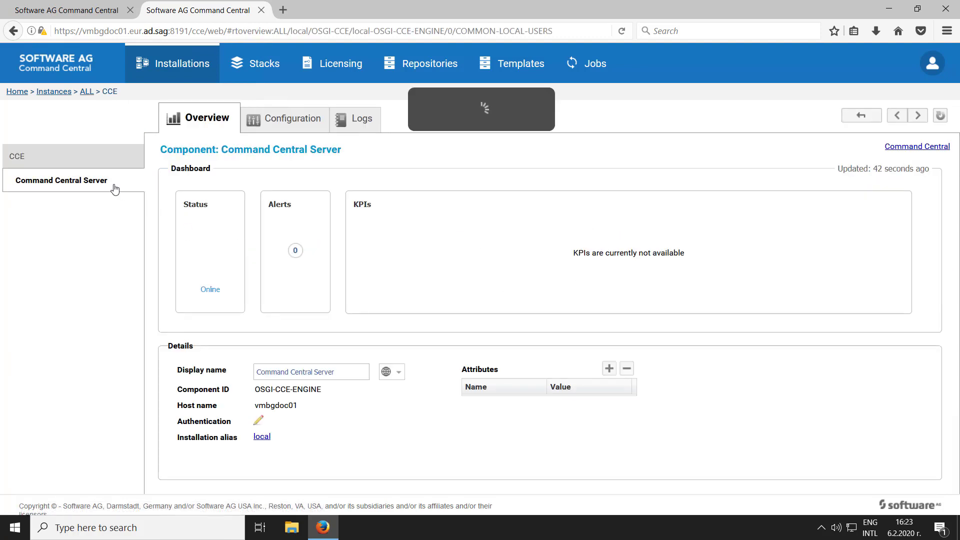
{"action": "left_click", "coordinate": [279, 122]}
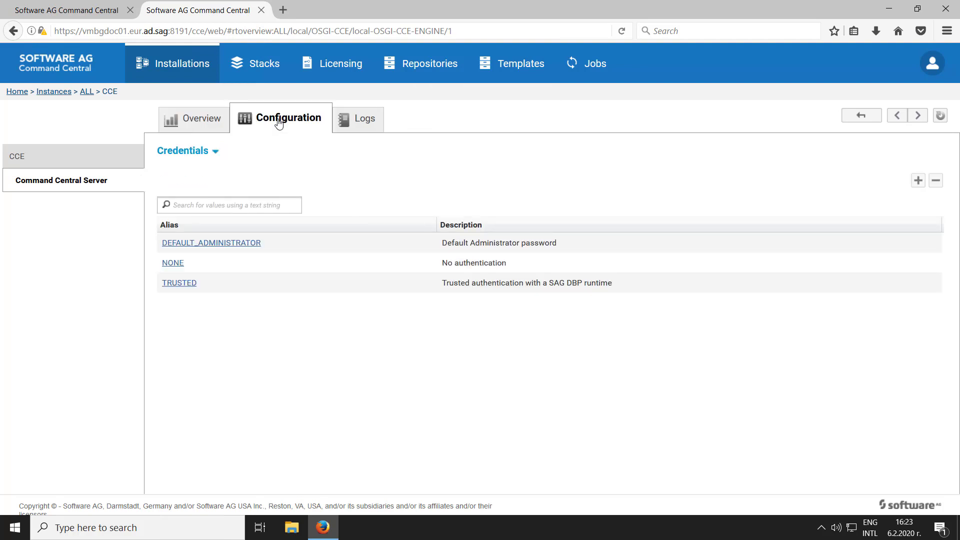
{"action": "left_click", "coordinate": [193, 158]}
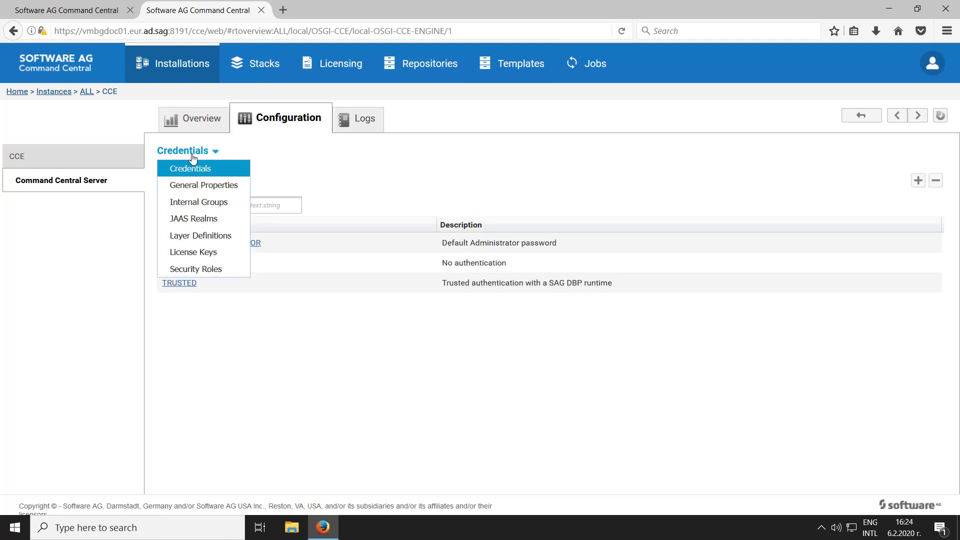
{"action": "left_click", "coordinate": [189, 186]}
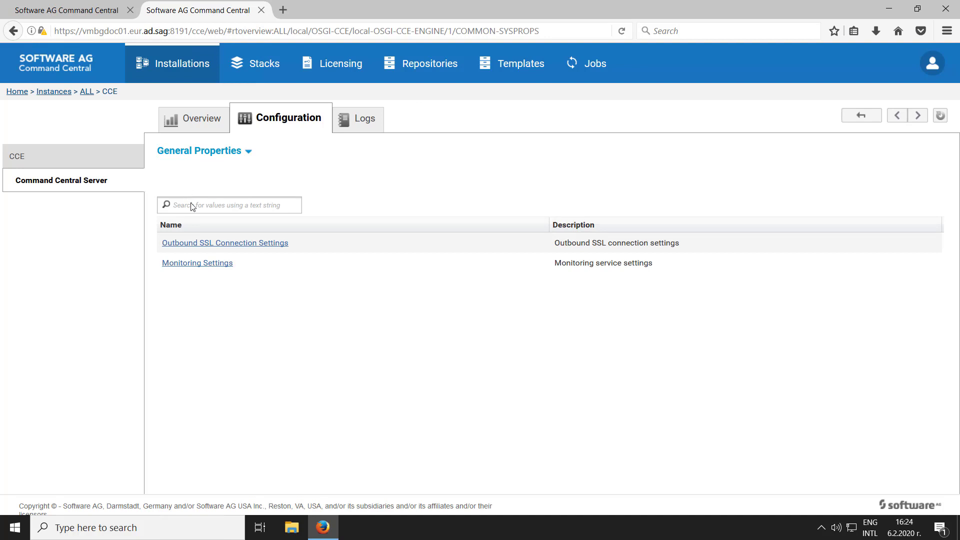
{"action": "left_click", "coordinate": [206, 246]}
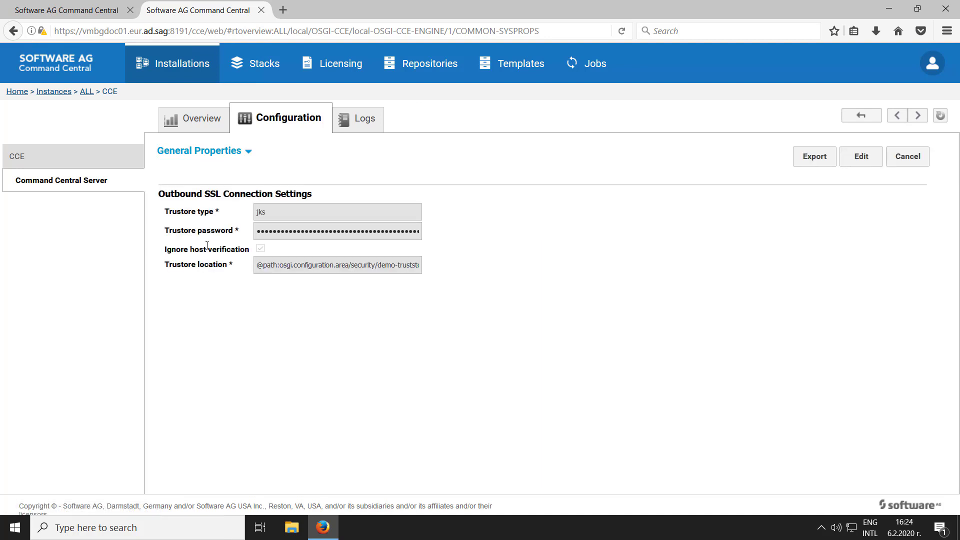
- Set the truststore to cce-truststore.jks with a new password, stop ignoring host verification, and save
{"action": "left_click", "coordinate": [860, 156]}
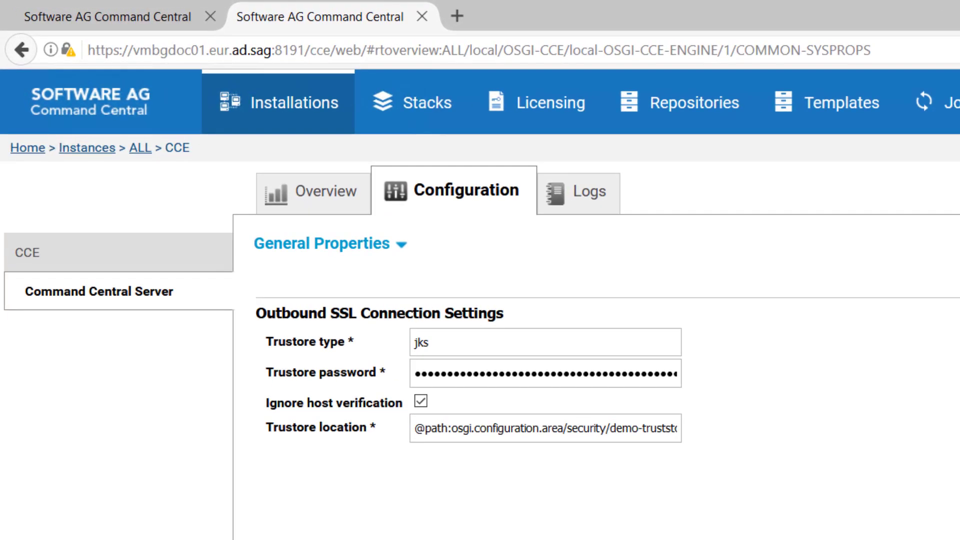
{"action": "left_click", "coordinate": [609, 430]}
{"action": "key", "text": "ctrl+a"}
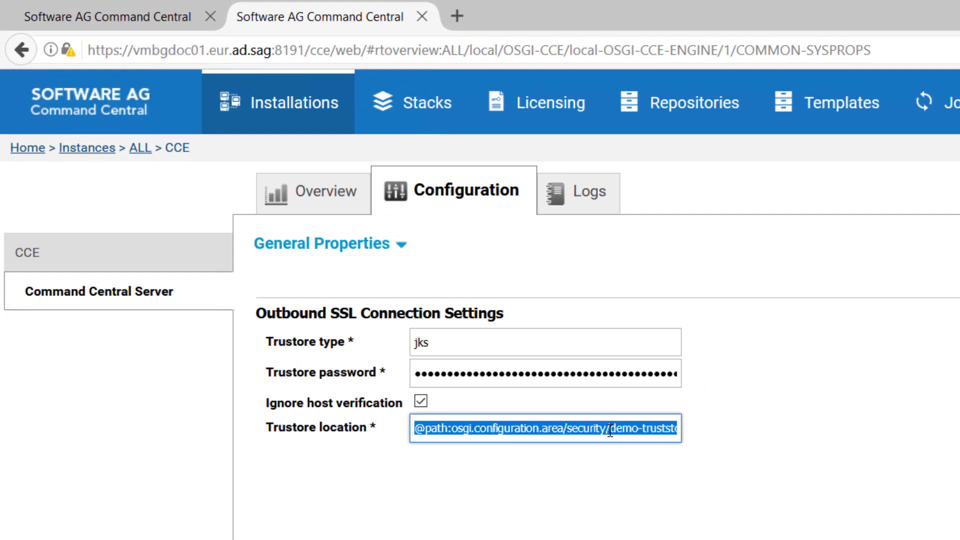
{"action": "key", "text": "ctrl+v"}
{"action": "left_click", "coordinate": [524, 378]}
{"action": "key", "text": "ctrl+a"}
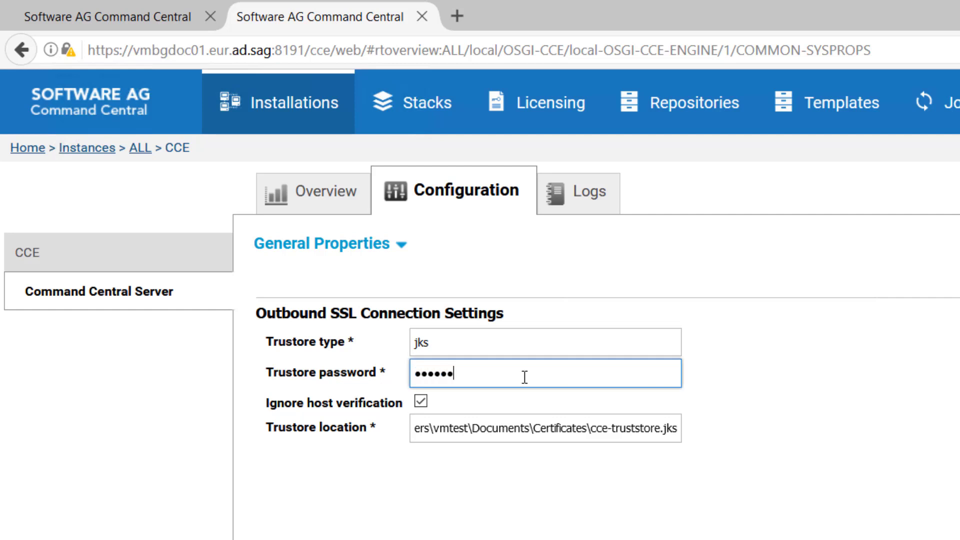
{"action": "left_click", "coordinate": [421, 401]}
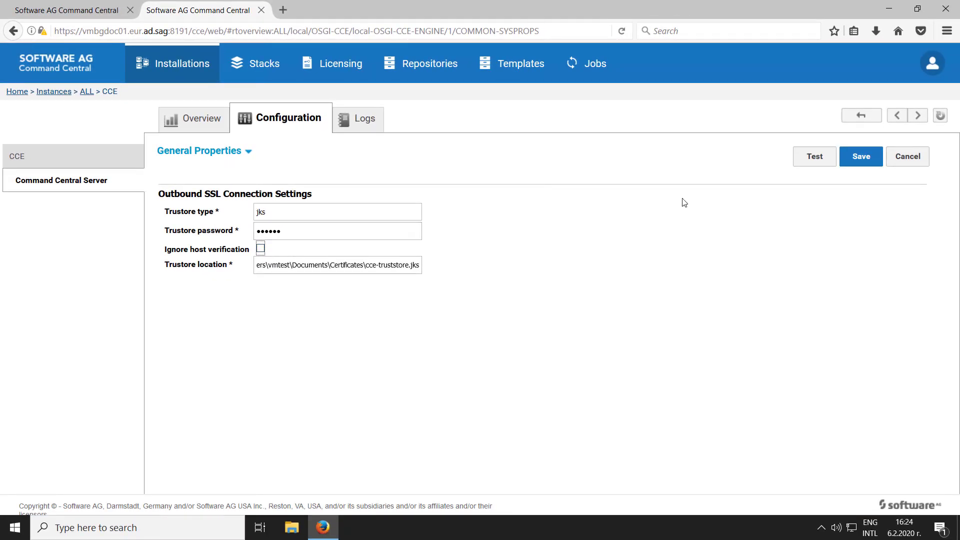
{"action": "left_click", "coordinate": [850, 156]}
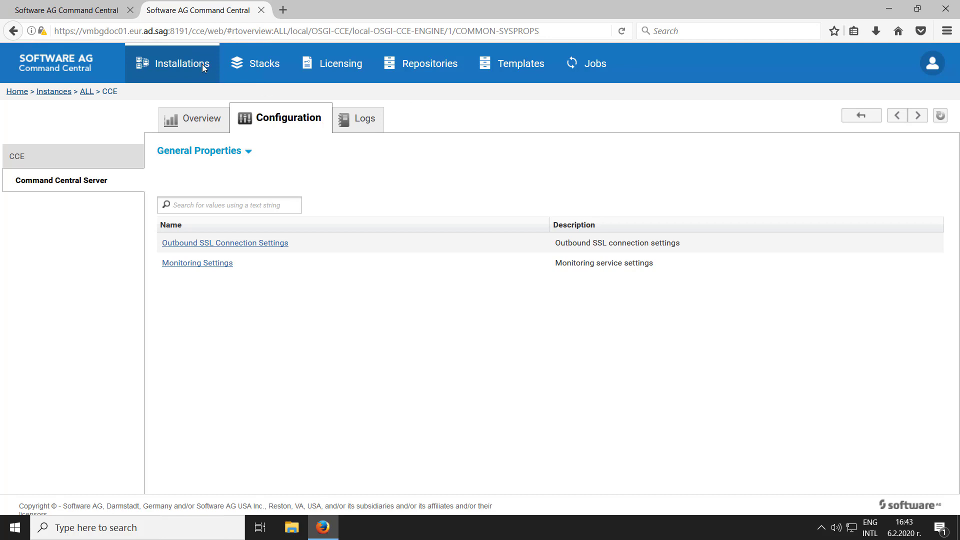
- Change the Local installation's port from 8092 to 8093 and enable Use SSL
{"action": "left_click", "coordinate": [193, 66]}
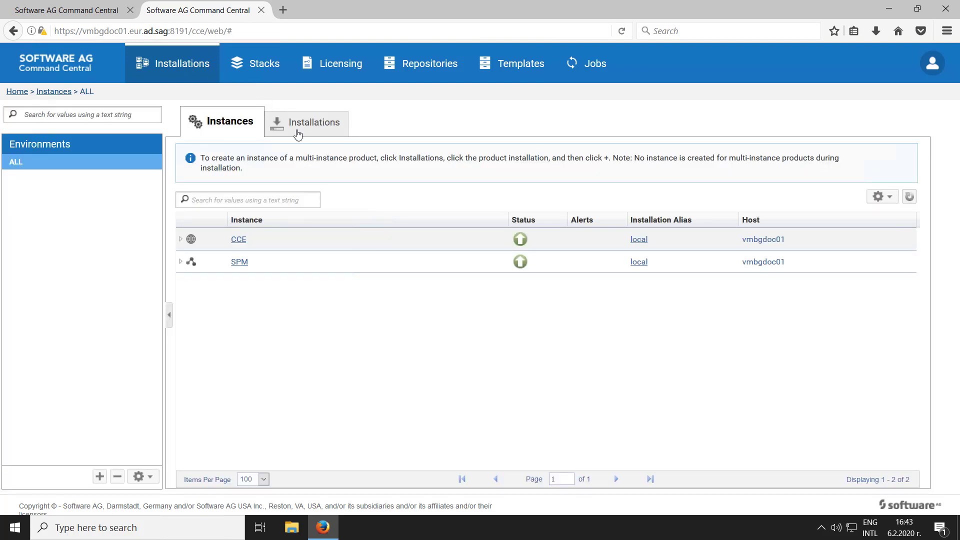
{"action": "left_click", "coordinate": [278, 123]}
{"action": "left_click", "coordinate": [217, 246]}
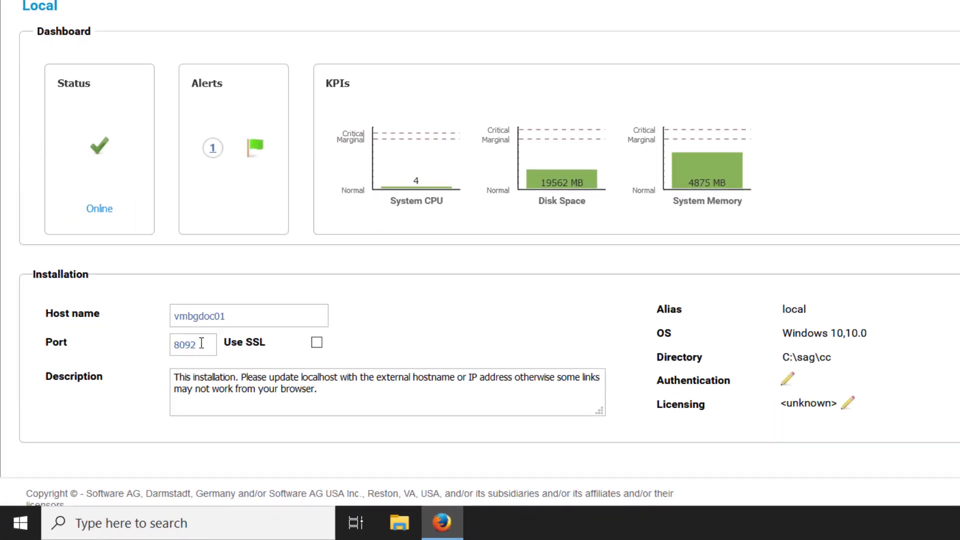
{"action": "left_click", "coordinate": [137, 394]}
{"action": "key", "text": "BackSpace"}
{"action": "type", "text": "3"}
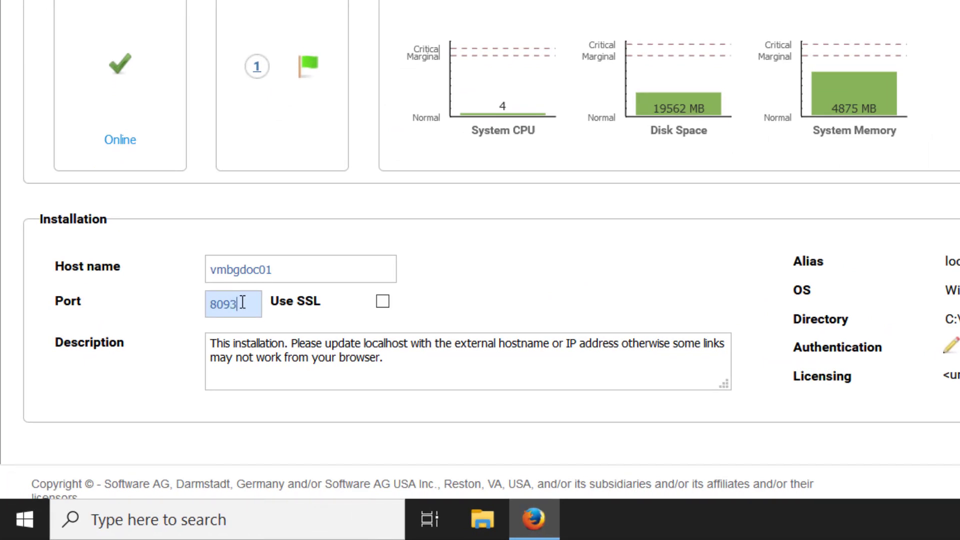
{"action": "left_click", "coordinate": [383, 302]}
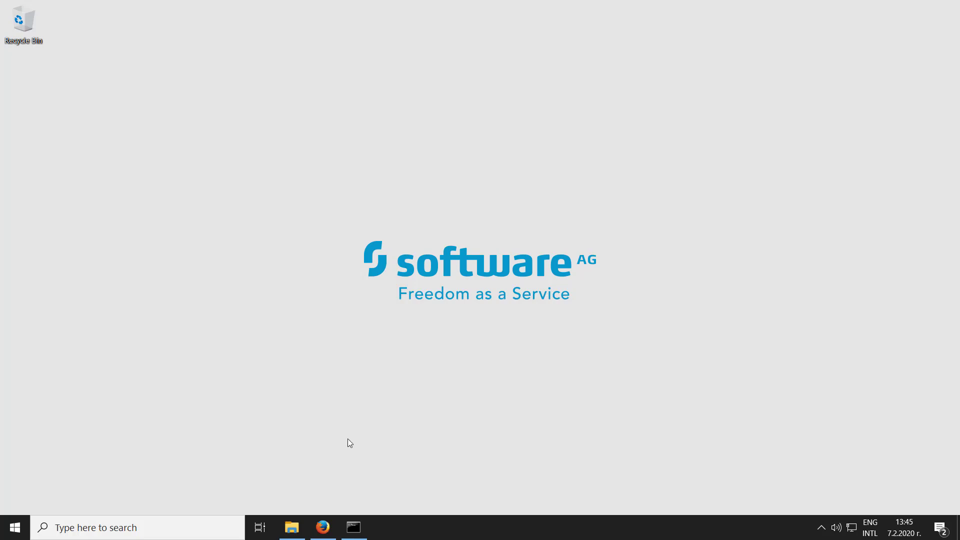
- Copy cc.properties from CommandCentral\client\conf into the C:\sag folder
{"action": "left_click", "coordinate": [294, 530]}
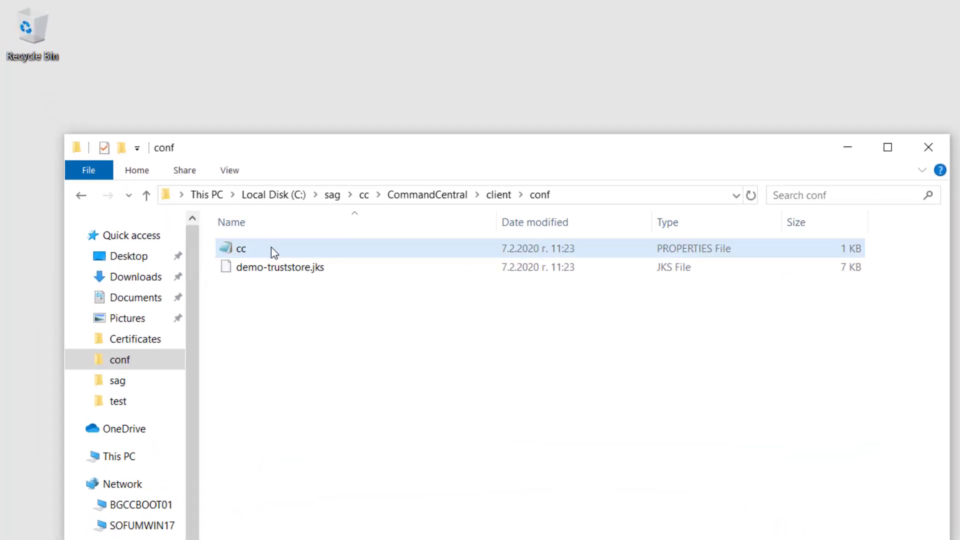
{"action": "left_click", "coordinate": [271, 248]}
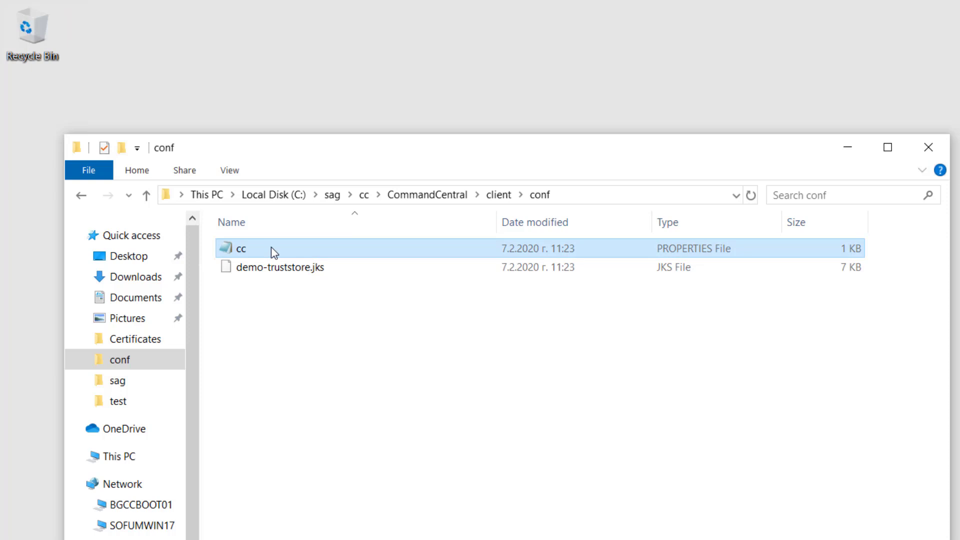
{"action": "left_click", "coordinate": [126, 385]}
{"action": "left_click", "coordinate": [339, 359]}
{"action": "key", "text": "ctrl+v"}
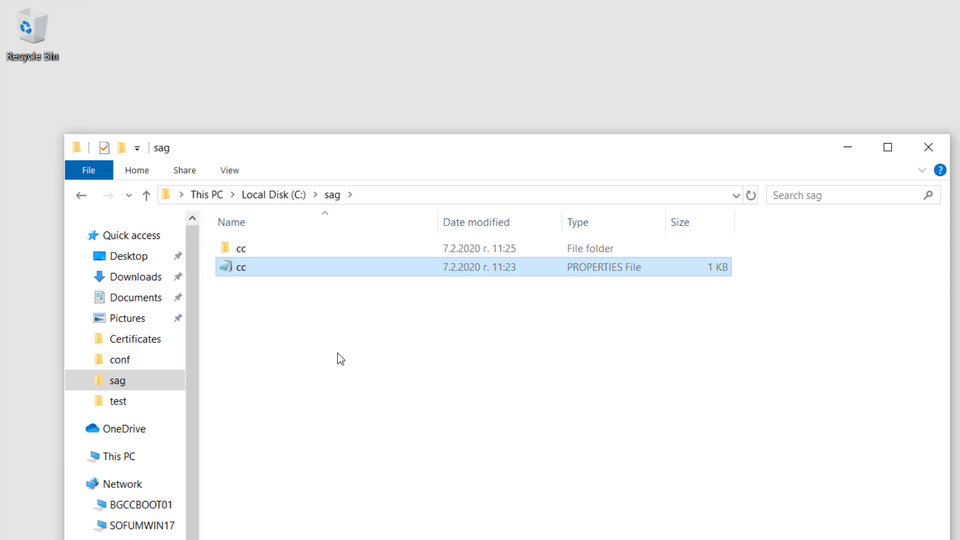
- Open C:\sag\cc.properties, change the port 8091 to 8191 and the truststore to cli-truststore.jks
{"action": "double_click", "coordinate": [310, 272]}
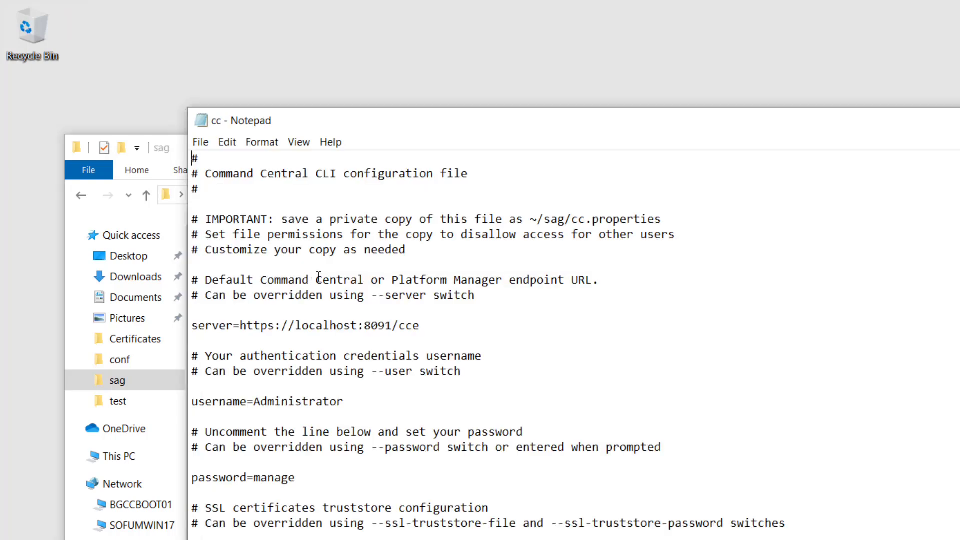
{"action": "left_click", "coordinate": [377, 328]}
{"action": "key", "text": "BackSpace"}
{"action": "type", "text": "1"}
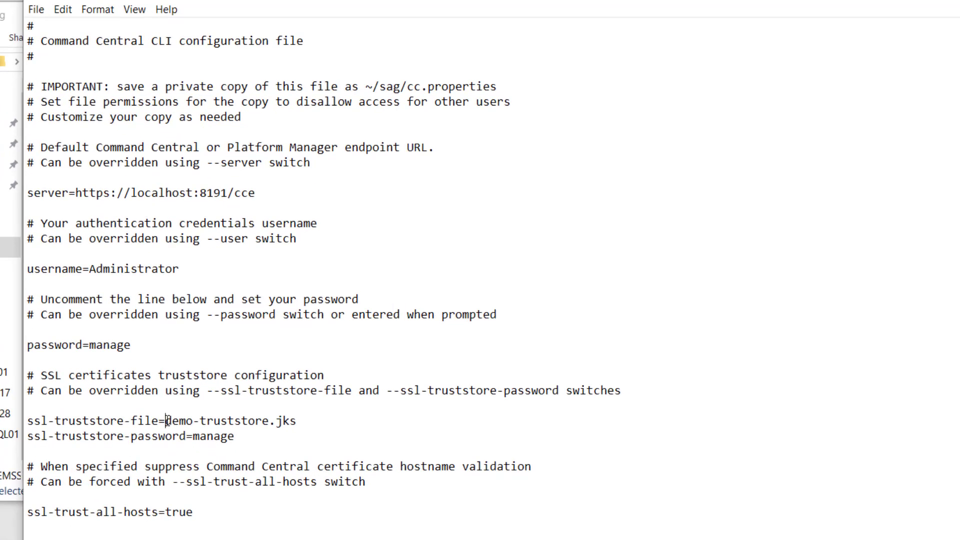
{"action": "key", "text": "shift+End"}
{"action": "type", "text": "C"}
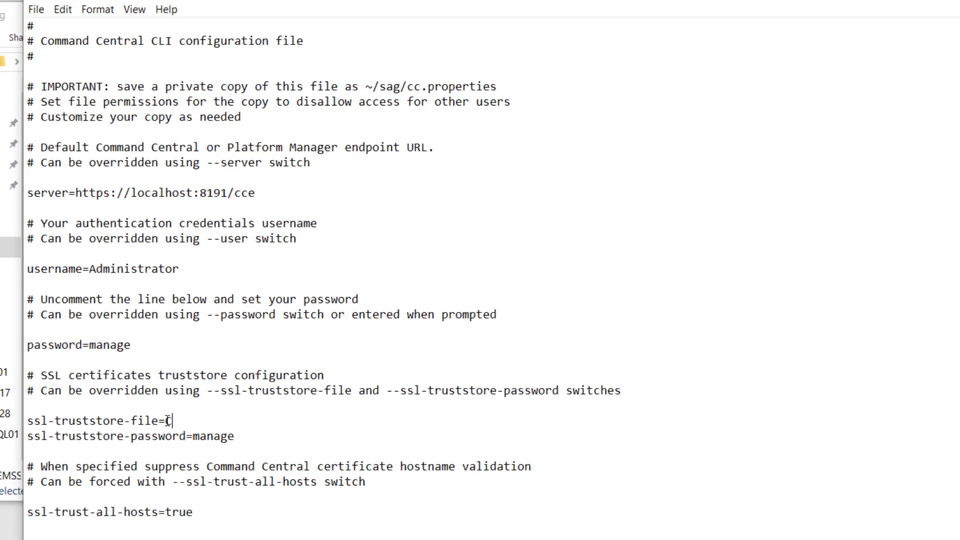
{"action": "type", "text": ":\\\\Users\\vmtest"}
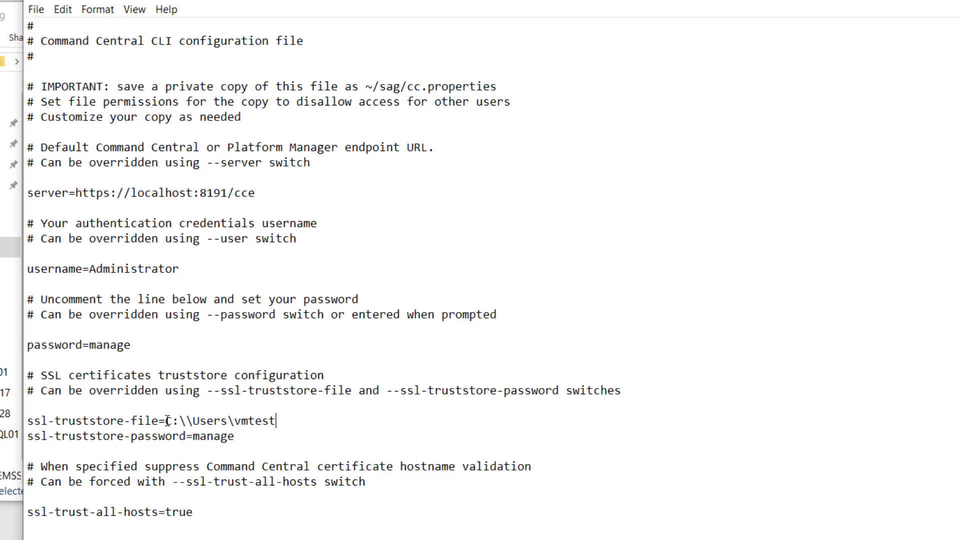
{"action": "type", "text": "\\Documents\\Certificates"}
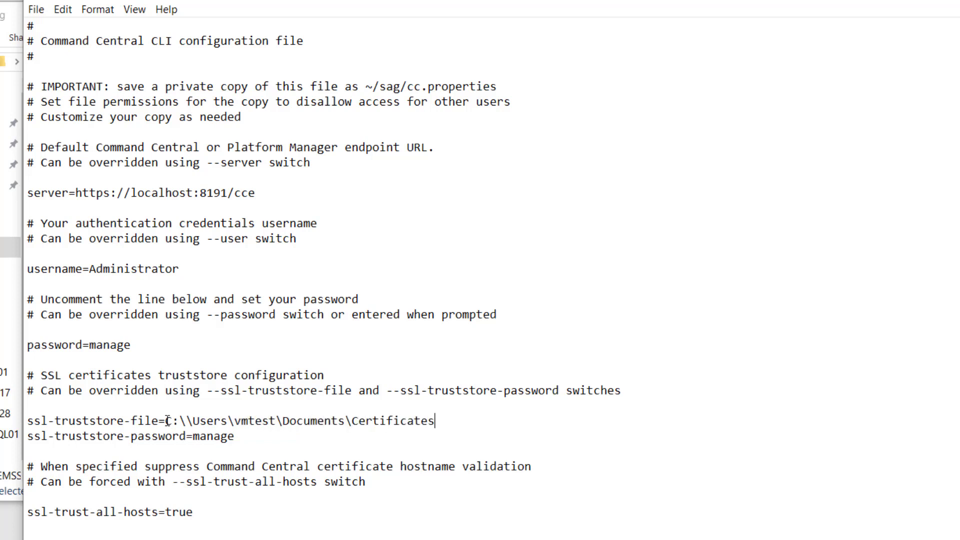
{"action": "type", "text": "\\cli-truststore.jks"}
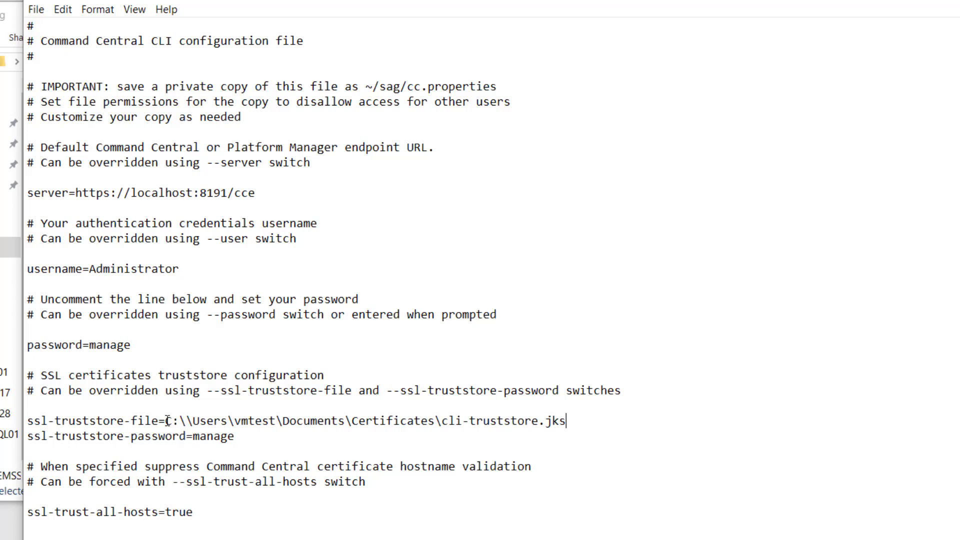
{"action": "left_click", "coordinate": [28, 345]}
{"action": "type", "text": "@secure."}
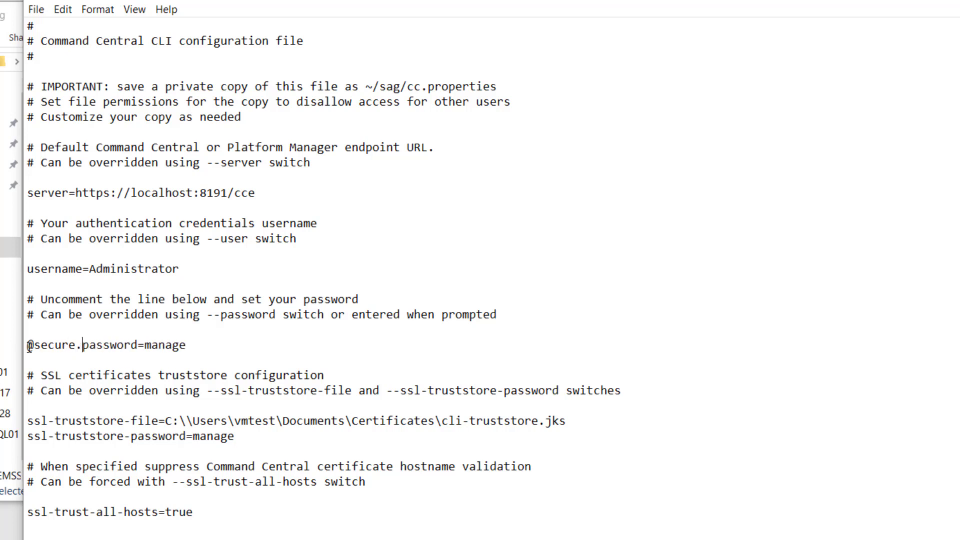
{"action": "left_click", "coordinate": [211, 512]}
{"action": "key", "text": "BackSpace"}
{"action": "key", "text": "BackSpace"}
{"action": "key", "text": "BackSpace"}
{"action": "key", "text": "BackSpace"}
{"action": "type", "text": "false"}
{"action": "left_click", "coordinate": [37, 10]}
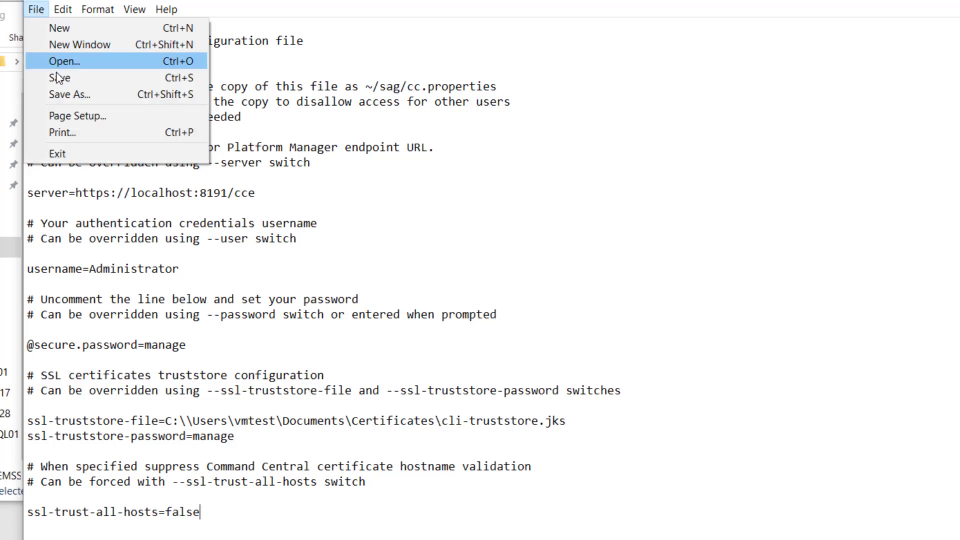
{"action": "left_click", "coordinate": [60, 77]}
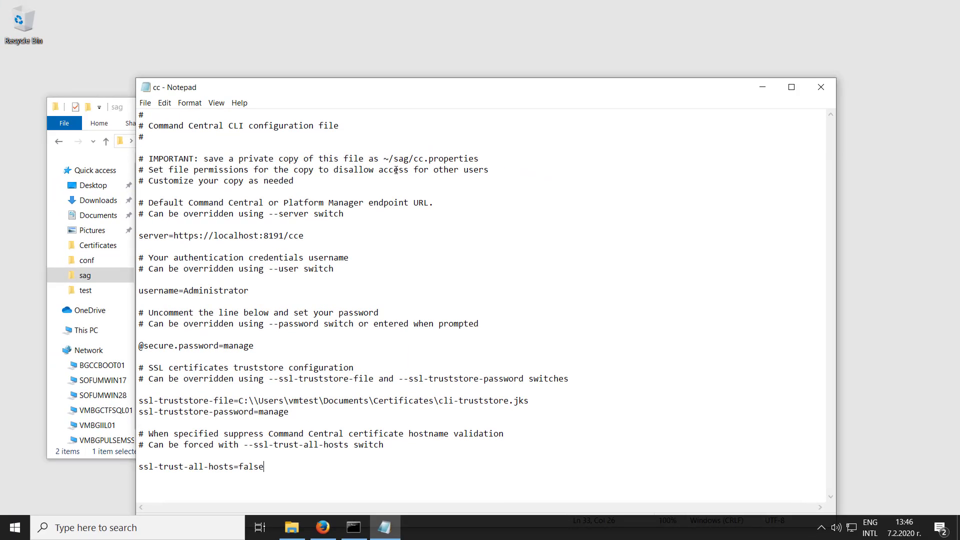
{"action": "left_click", "coordinate": [760, 91]}
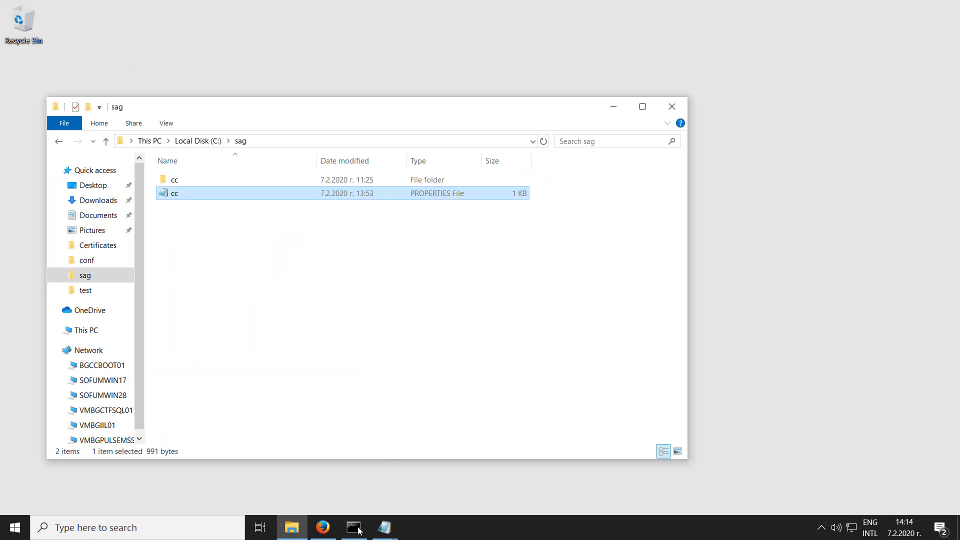
- Run 'sagcc list landscape nodes' with --configuration-file=C:\sag\cc.properties and --debug
{"action": "left_click", "coordinate": [358, 528]}
{"action": "type", "text": "sagcc list land"}
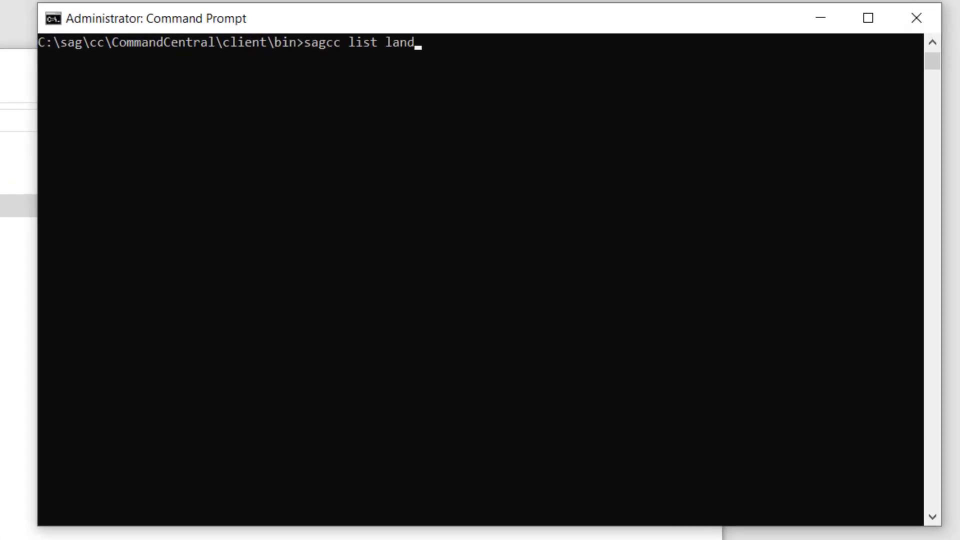
{"action": "type", "text": "scape nodes "}
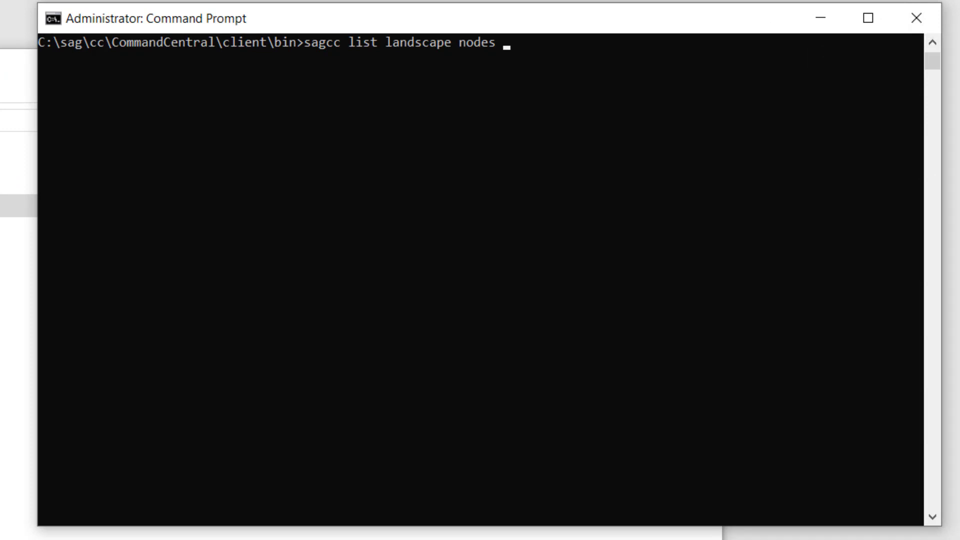
{"action": "type", "text": "--configuration"}
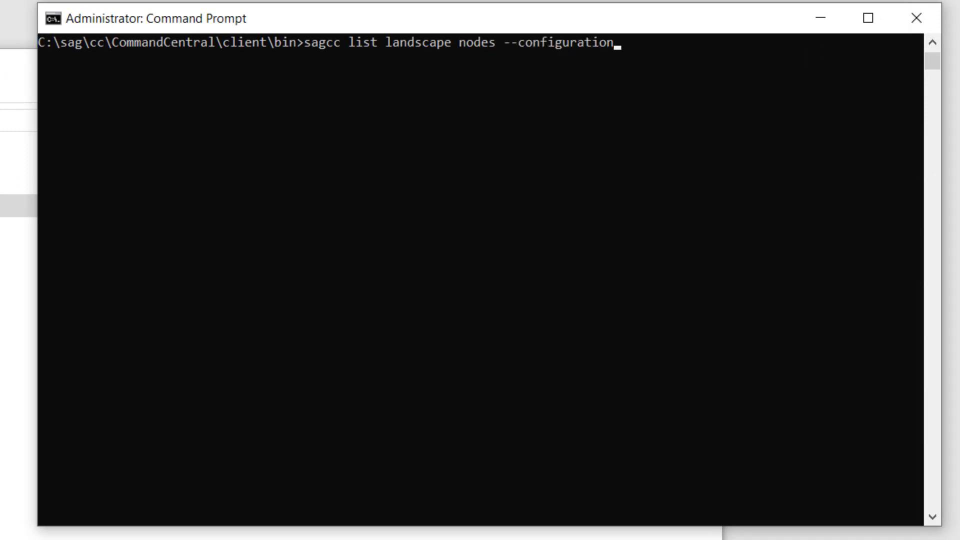
{"action": "type", "text": "-file=C:\\\\sag\\"}
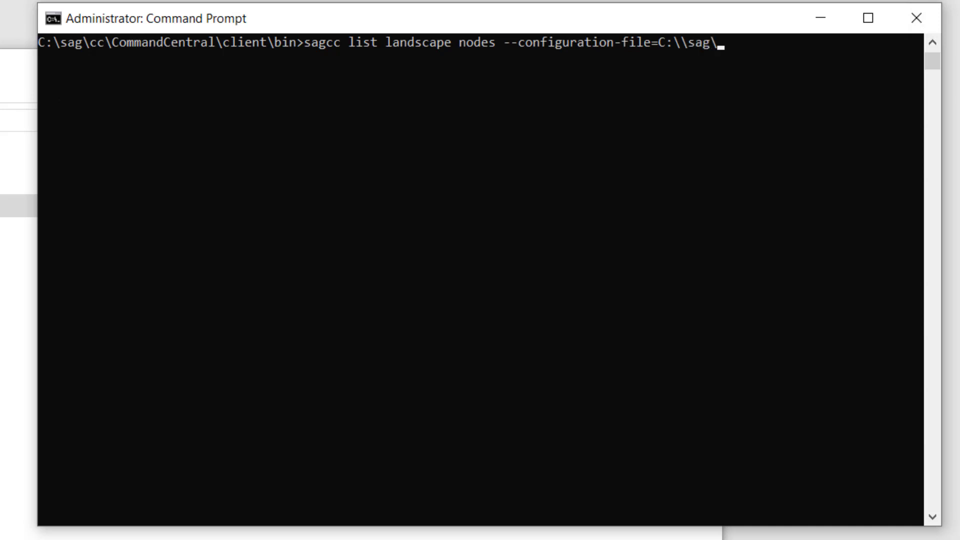
{"action": "type", "text": "cc.properties --debug"}
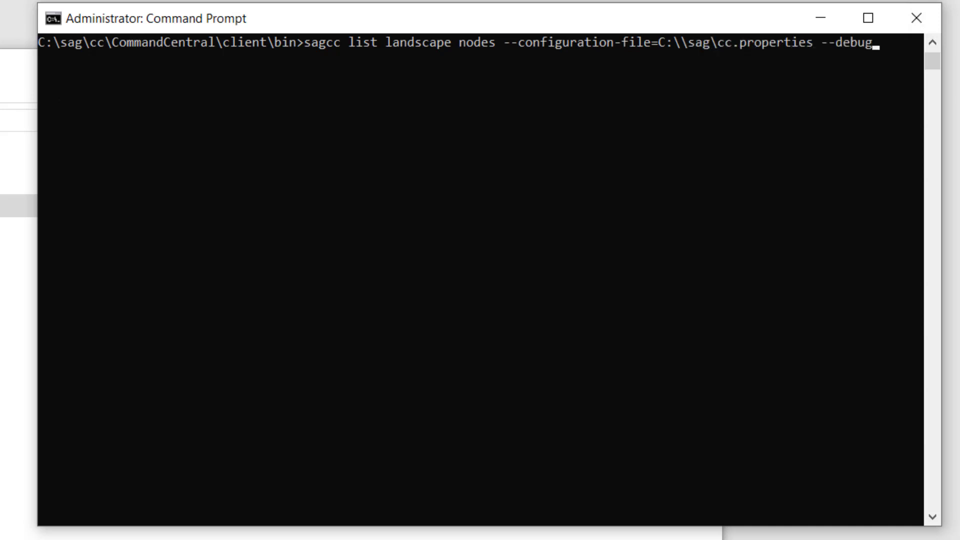
{"action": "key", "text": "Return"}
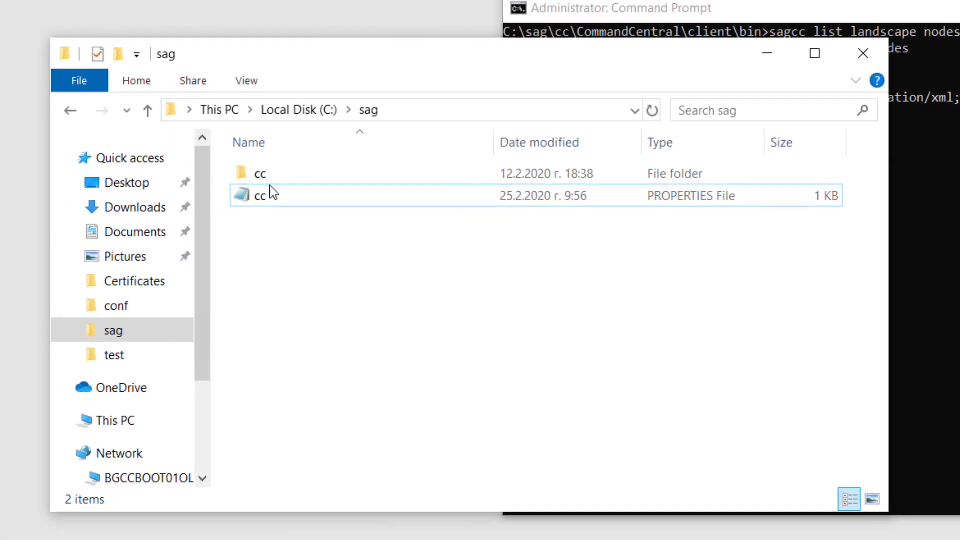
{"action": "left_click", "coordinate": [273, 200]}
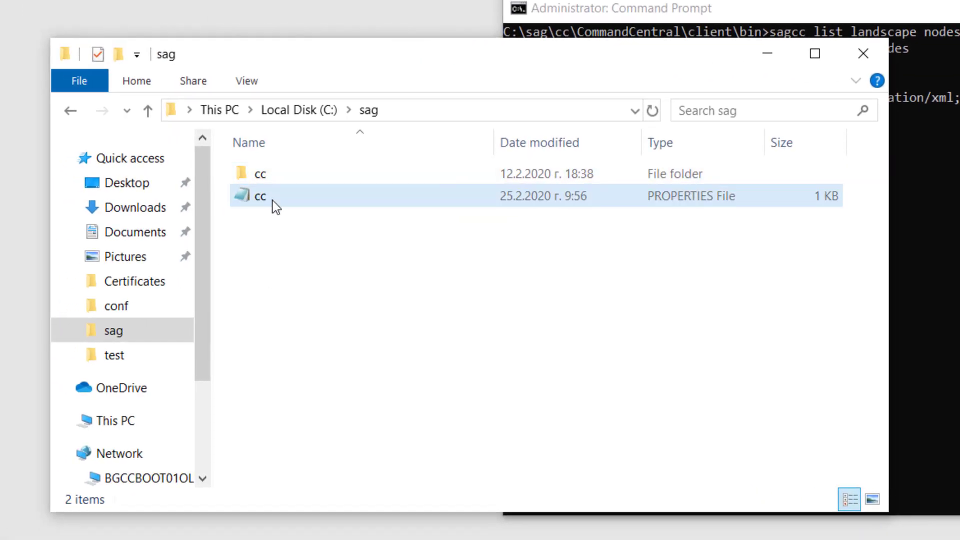
{"action": "double_click", "coordinate": [273, 201]}
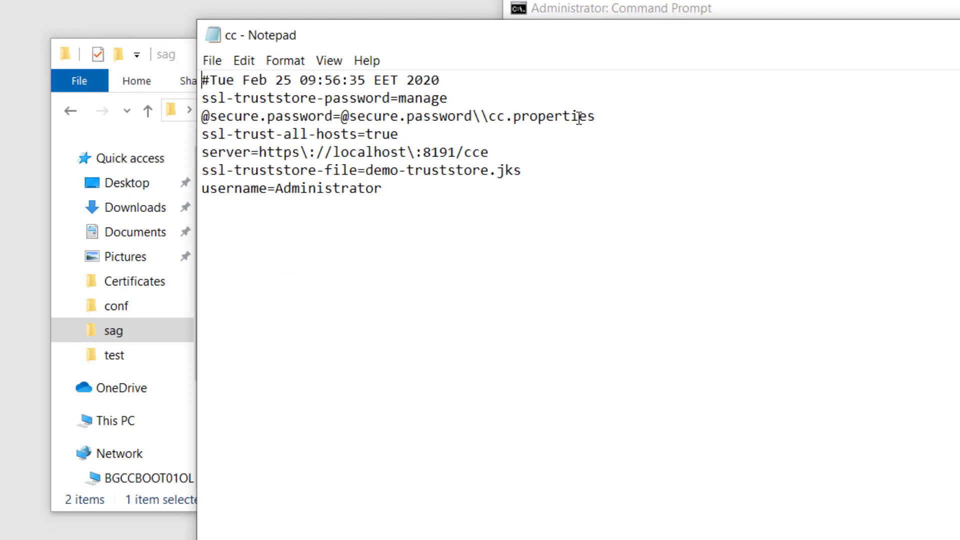
{"action": "left_click", "coordinate": [610, 117]}
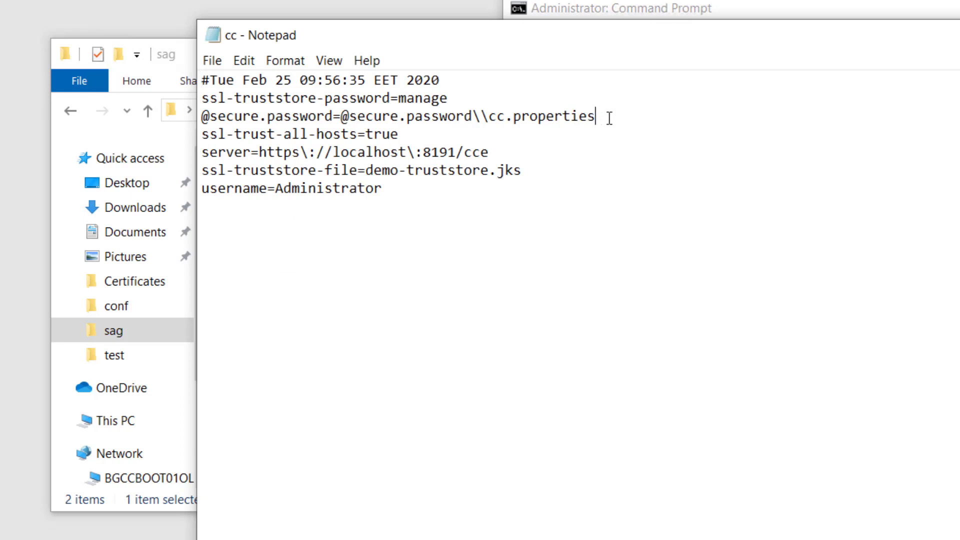